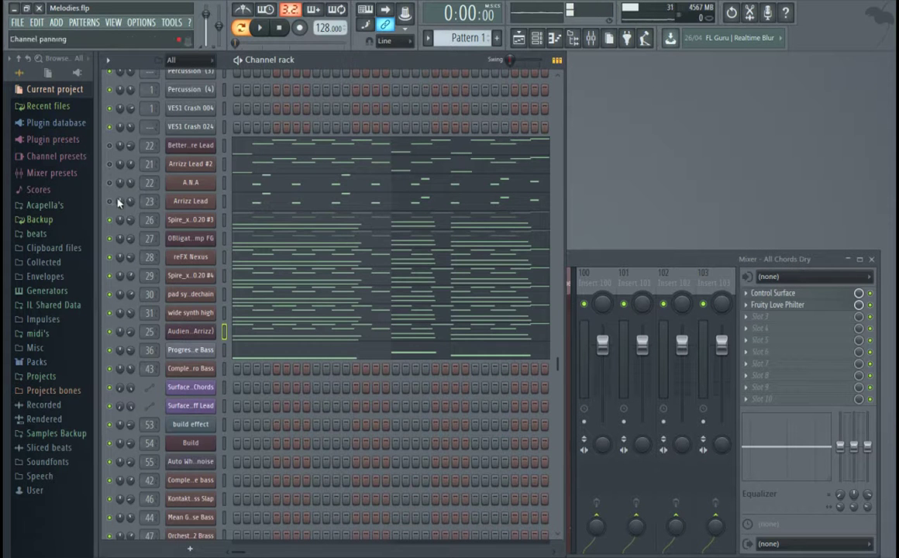
Step: Expand the docked Mixer so Master and inserts 29–38, including All Chords Dry, are visible
{"action": "double_click", "coordinate": [676, 258]}
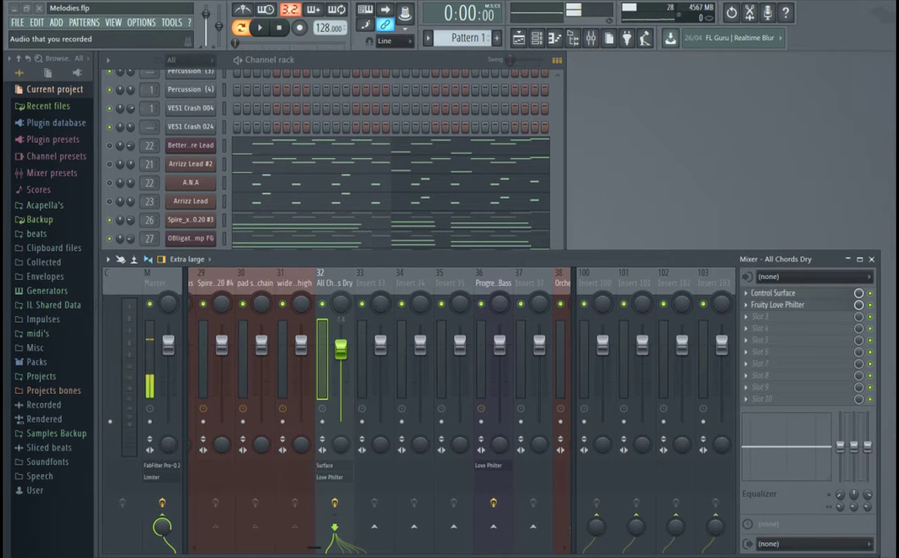
Step: Bring up the YouTube Control Surface tutorial and scroll down to the comment about sharing one reverb send
{"action": "key", "text": "alt+Tab"}
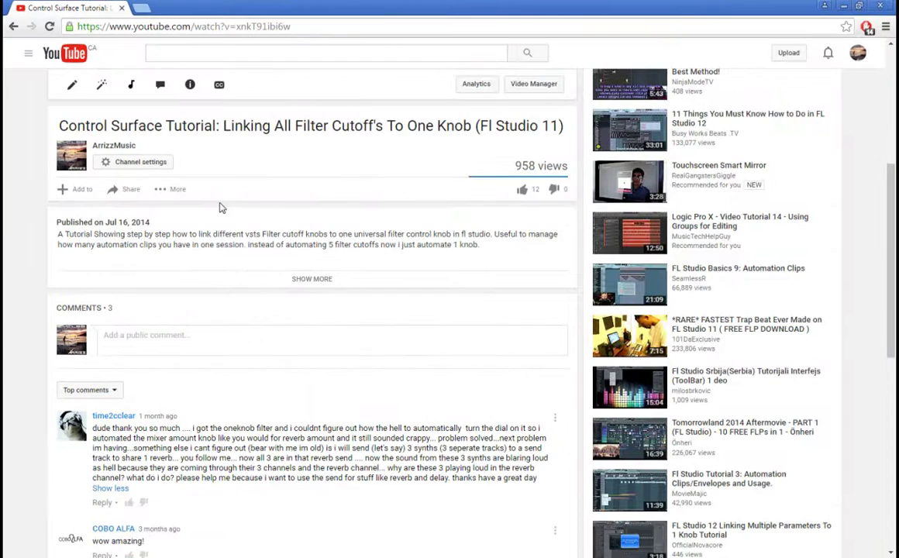
{"action": "scroll", "coordinate": [219, 212], "scroll_direction": "up", "scroll_amount": 3}
{"action": "scroll", "coordinate": [207, 256], "scroll_direction": "up", "scroll_amount": 1}
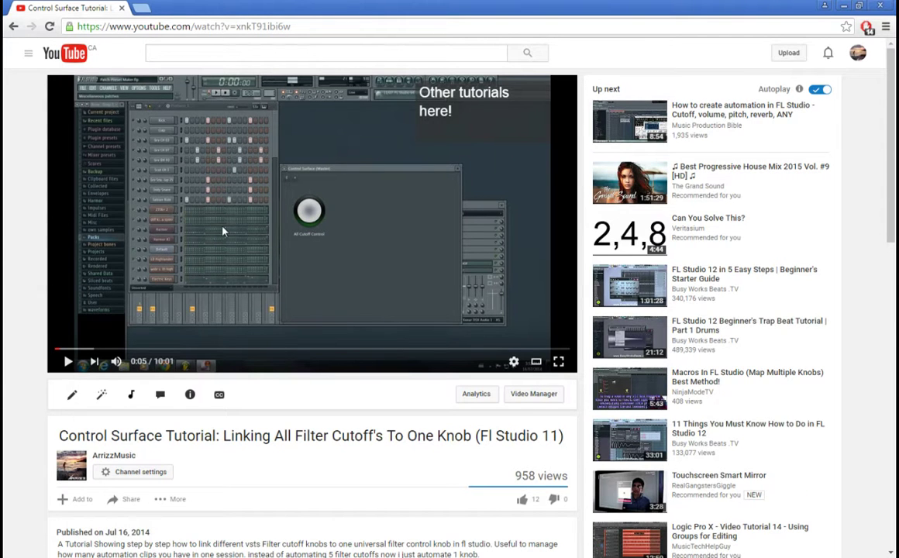
{"action": "scroll", "coordinate": [224, 231], "scroll_direction": "down", "scroll_amount": 5}
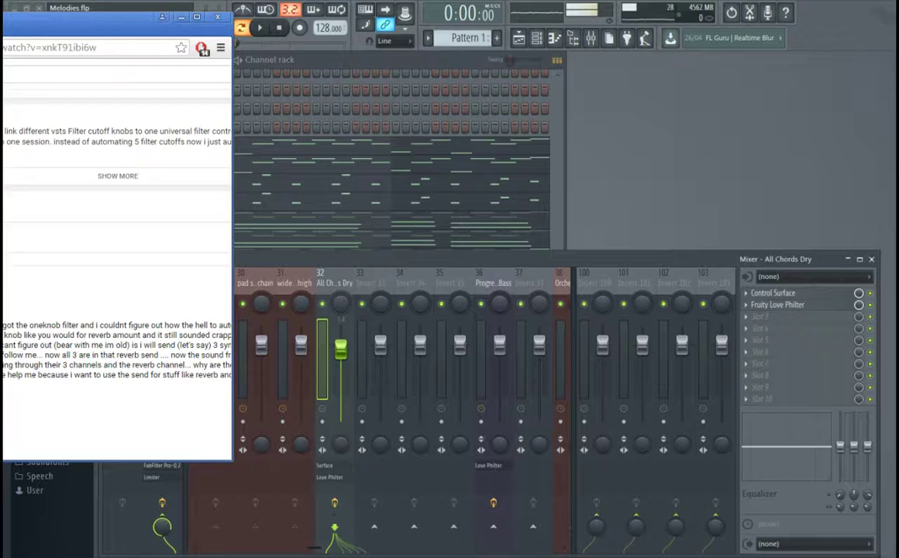
Step: Play the song while switching between Channel rack and Mixer to watch levels, then stop
{"action": "left_click", "coordinate": [341, 63]}
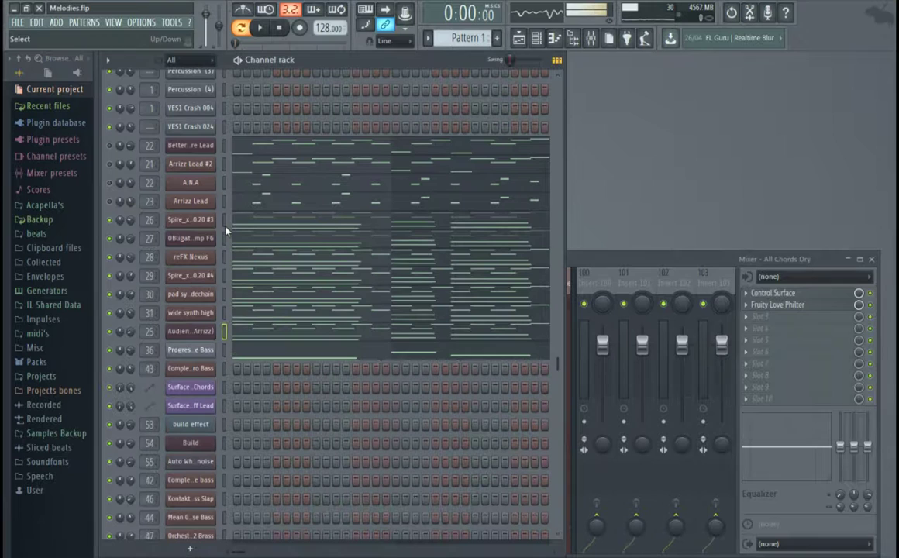
{"action": "left_click", "coordinate": [259, 27]}
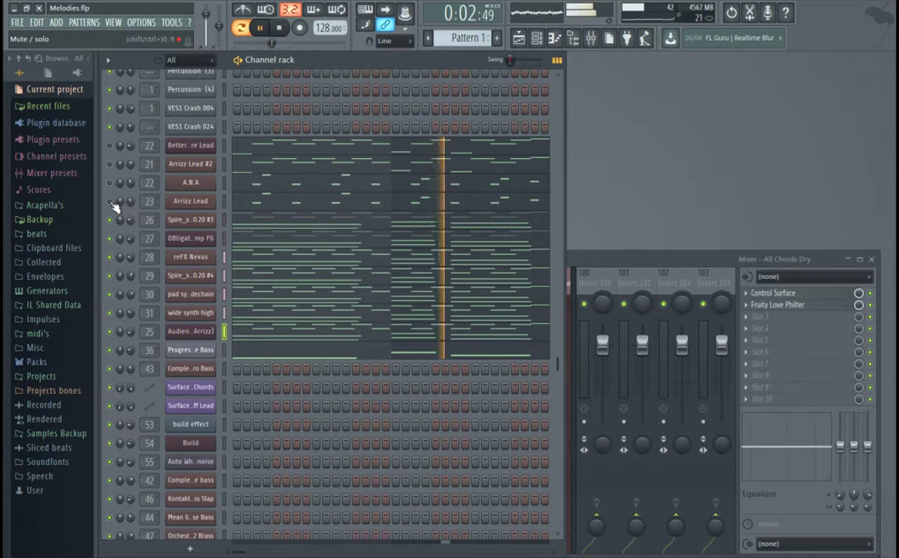
{"action": "scroll", "coordinate": [114, 208], "scroll_direction": "up", "scroll_amount": 7}
{"action": "scroll", "coordinate": [230, 194], "scroll_direction": "down", "scroll_amount": 7}
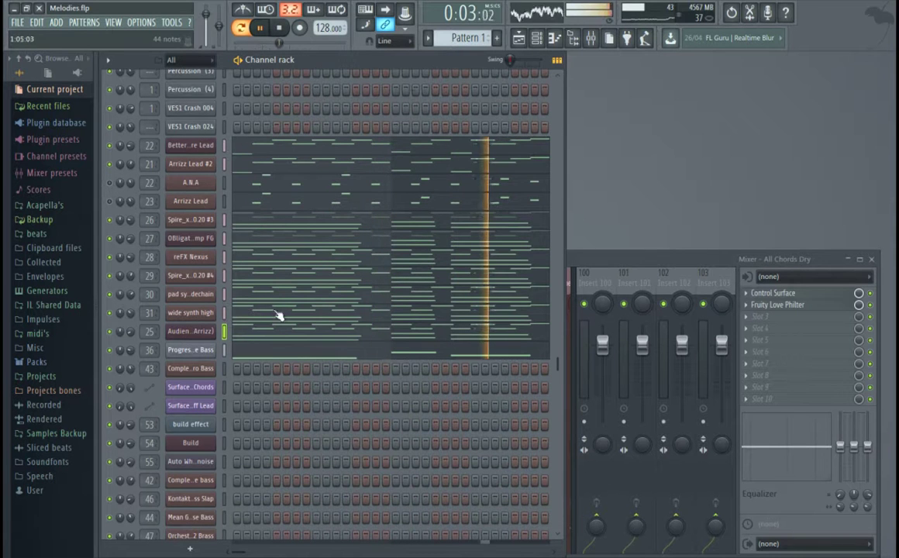
{"action": "left_click", "coordinate": [586, 288]}
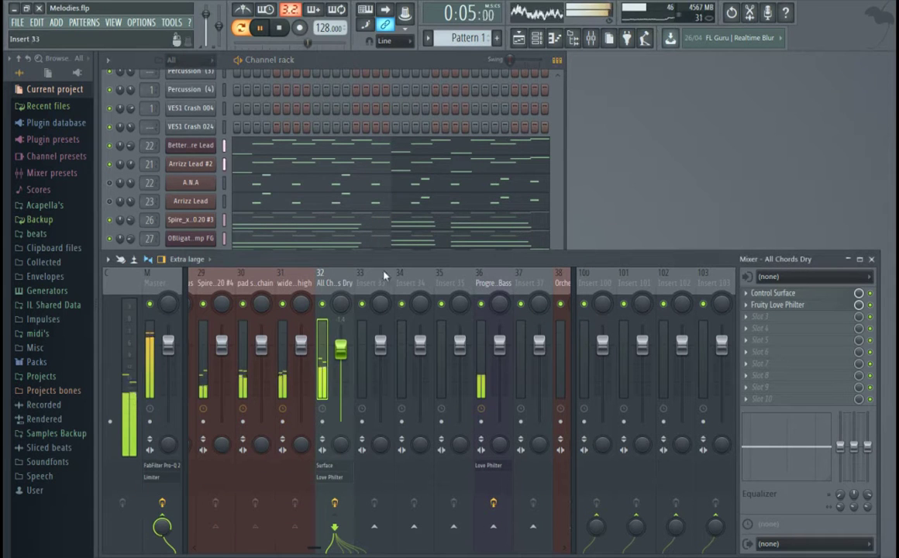
{"action": "left_click", "coordinate": [329, 61]}
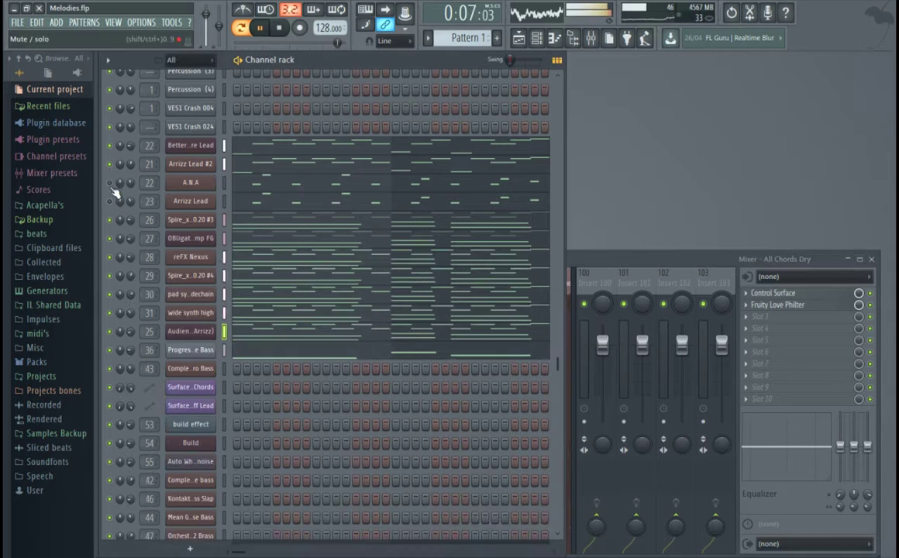
{"action": "left_click", "coordinate": [646, 263]}
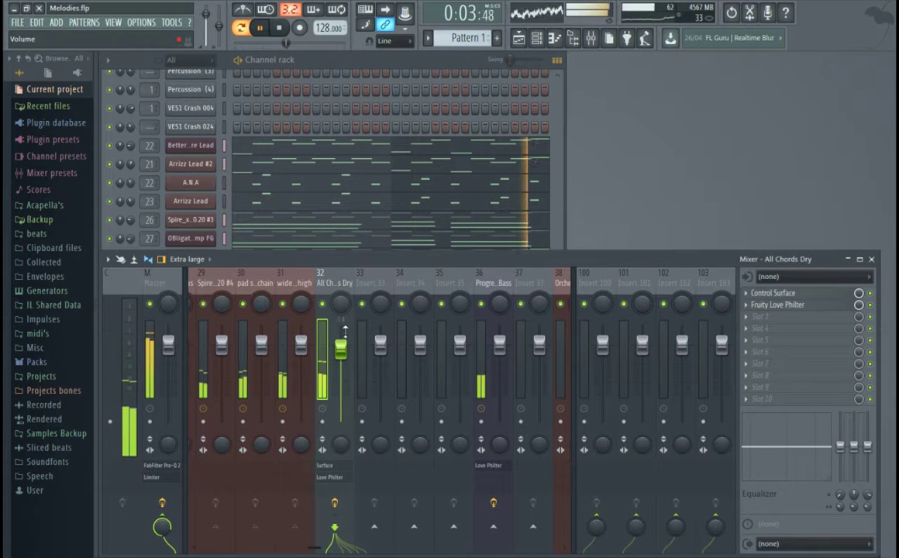
{"action": "left_click", "coordinate": [345, 60]}
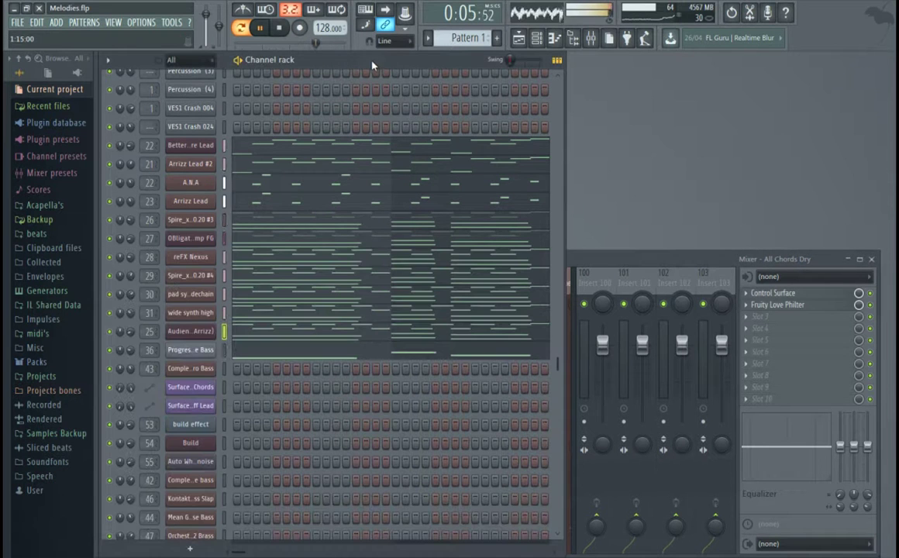
{"action": "left_click", "coordinate": [280, 30]}
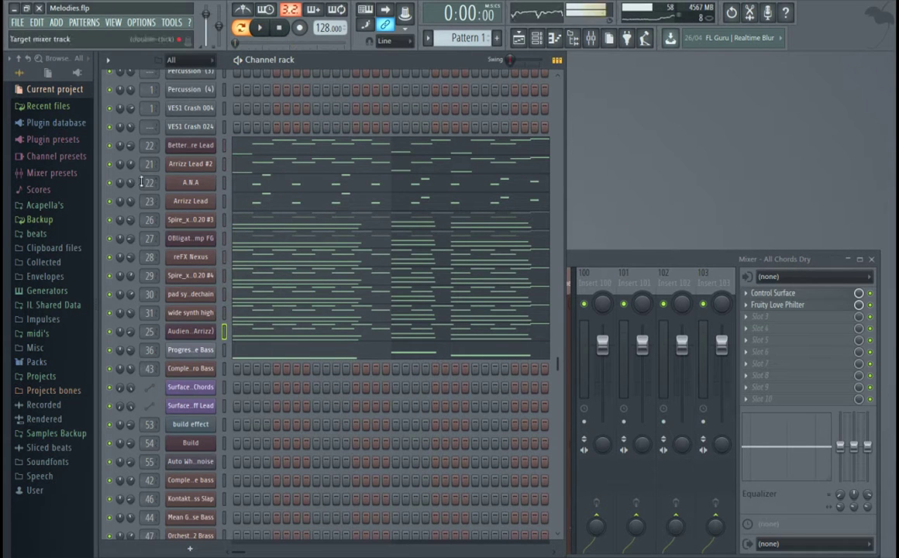
Step: Mute the melody channels from the first lead down to Audien Style
{"action": "left_click_drag", "start_coordinate": [109, 164], "coordinate": [112, 330]}
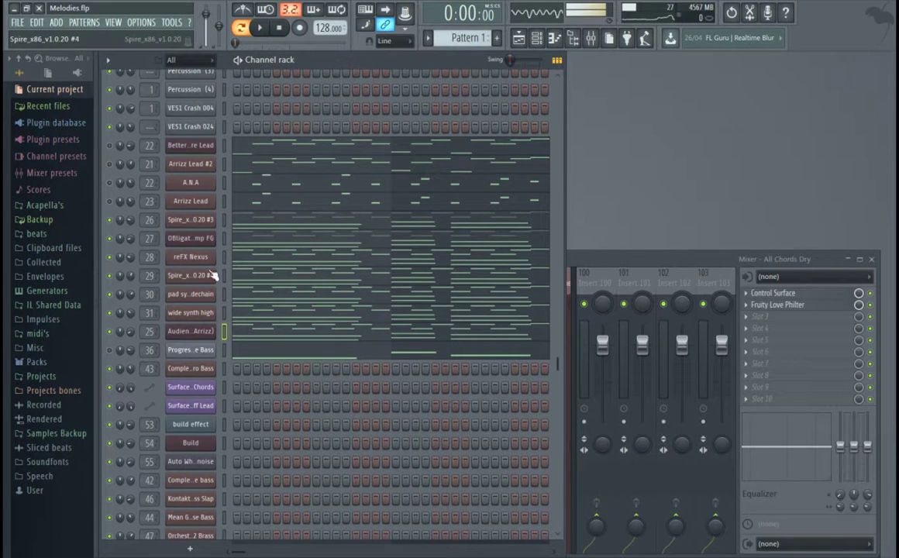
{"action": "scroll", "coordinate": [294, 315], "scroll_direction": "up", "scroll_amount": 7}
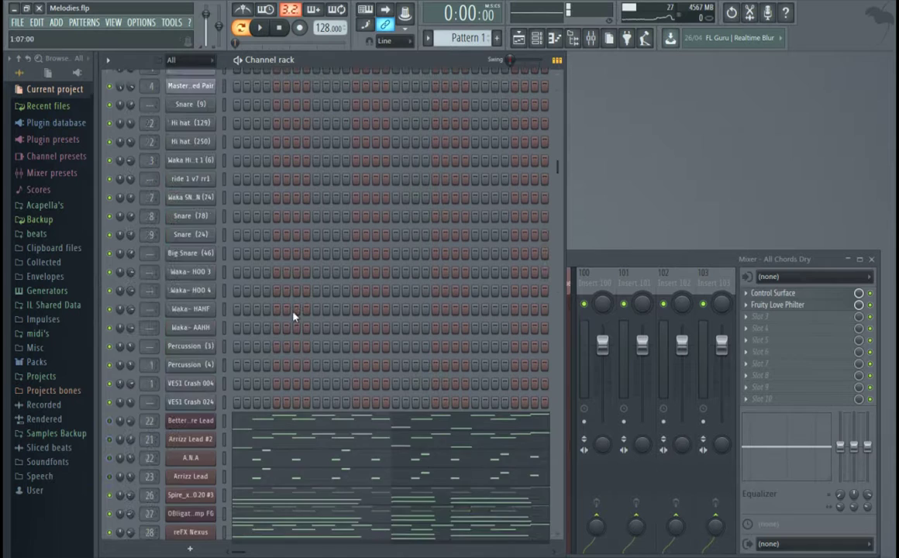
{"action": "scroll", "coordinate": [331, 256], "scroll_direction": "down", "scroll_amount": 9}
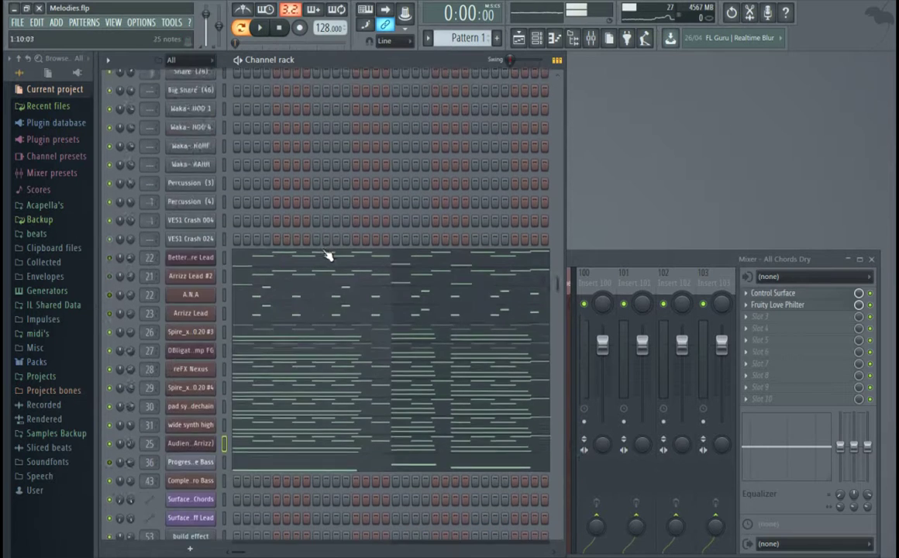
{"action": "scroll", "coordinate": [331, 256], "scroll_direction": "up", "scroll_amount": 4}
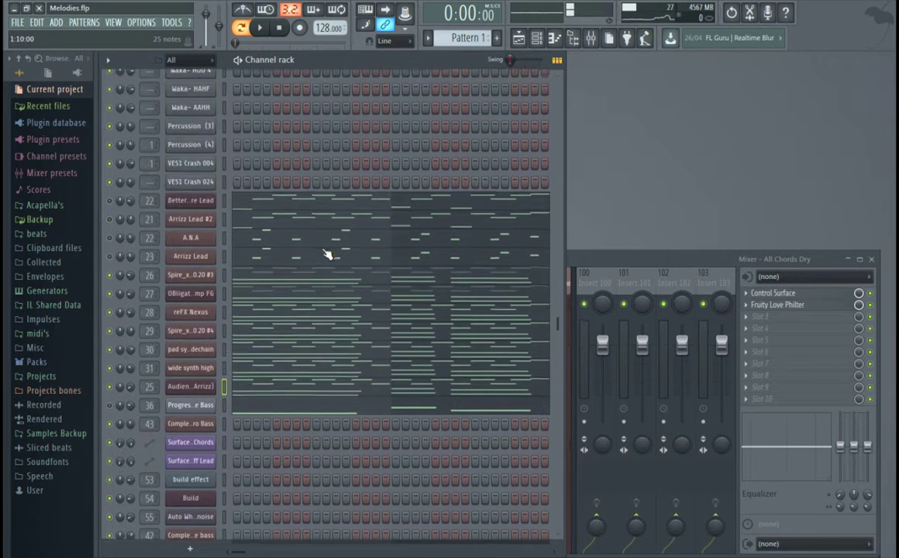
Step: Check the All Chords Dry mixer insert, then return to the channel rack
{"action": "left_click", "coordinate": [600, 258]}
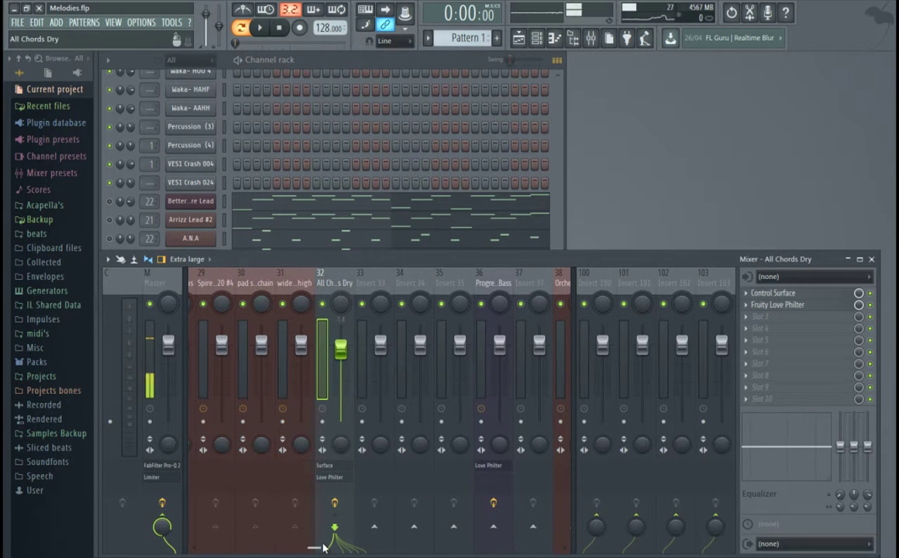
{"action": "left_click_drag", "start_coordinate": [318, 546], "coordinate": [295, 545]}
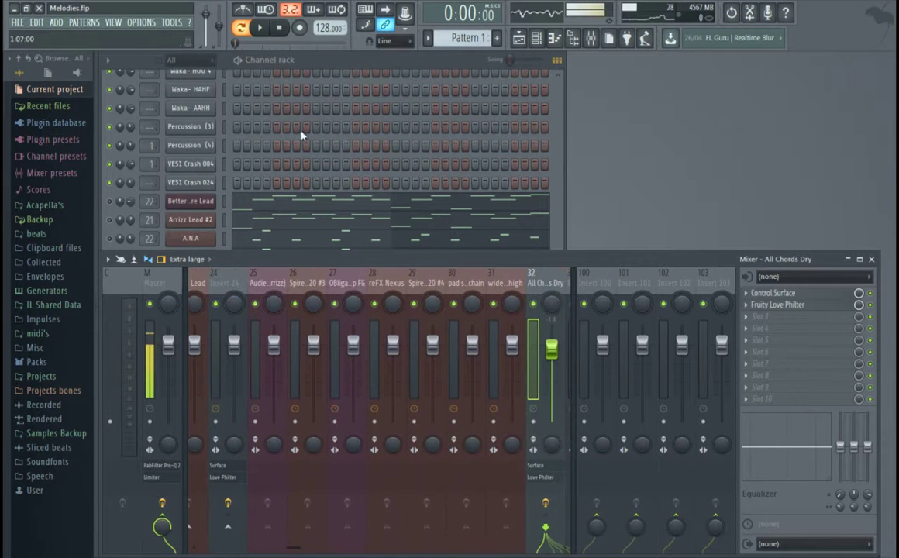
{"action": "left_click", "coordinate": [331, 66]}
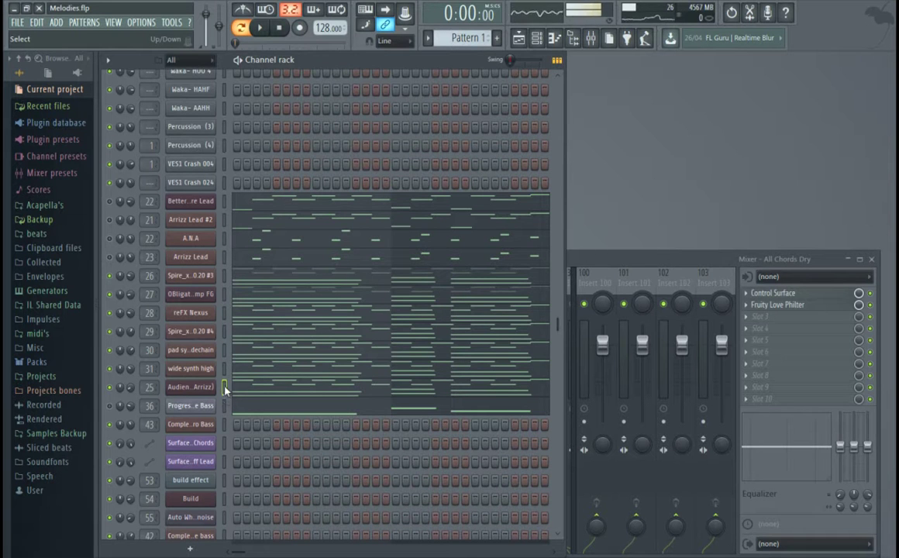
Step: Show the Audien Style mixer insert and inspect its track options without changing routing
{"action": "key", "text": "F9"}
{"action": "right_click", "coordinate": [272, 289]}
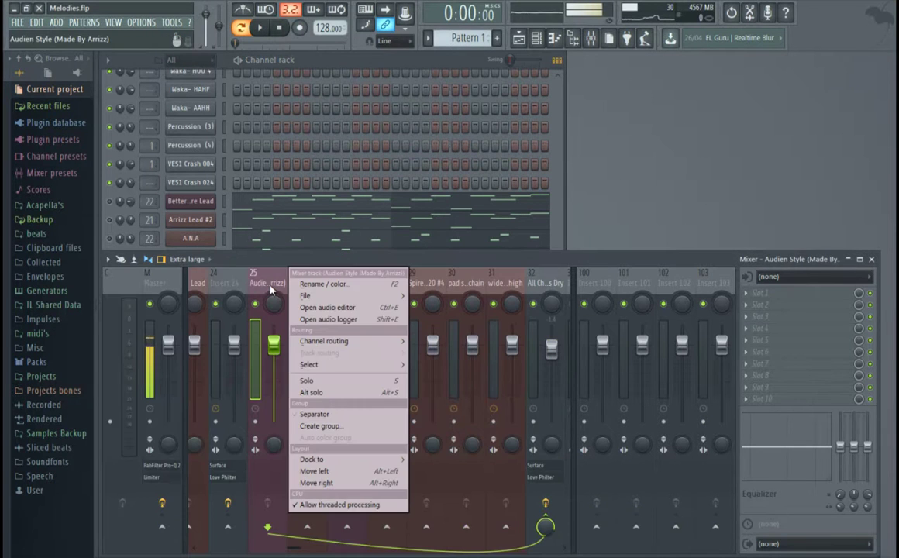
{"action": "mouse_move", "coordinate": [348, 341]}
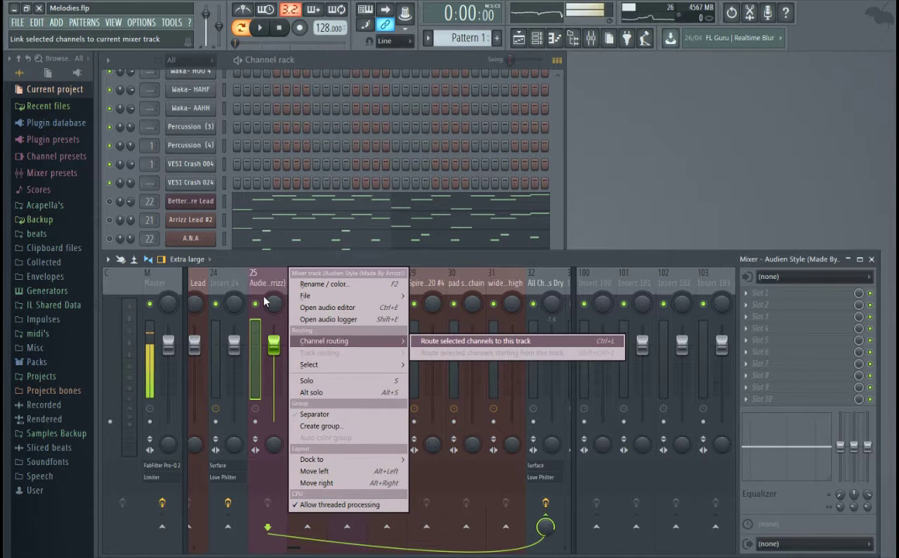
{"action": "left_click", "coordinate": [472, 234]}
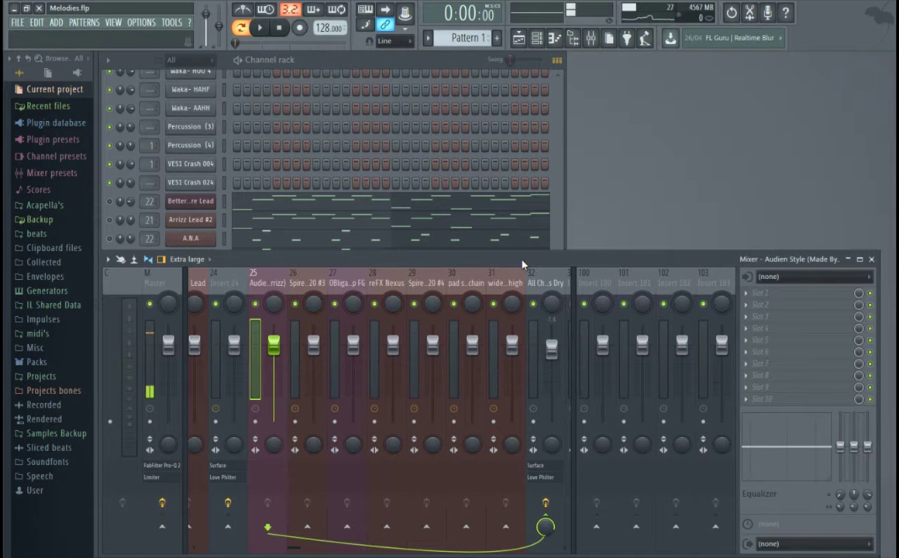
{"action": "left_click", "coordinate": [335, 61]}
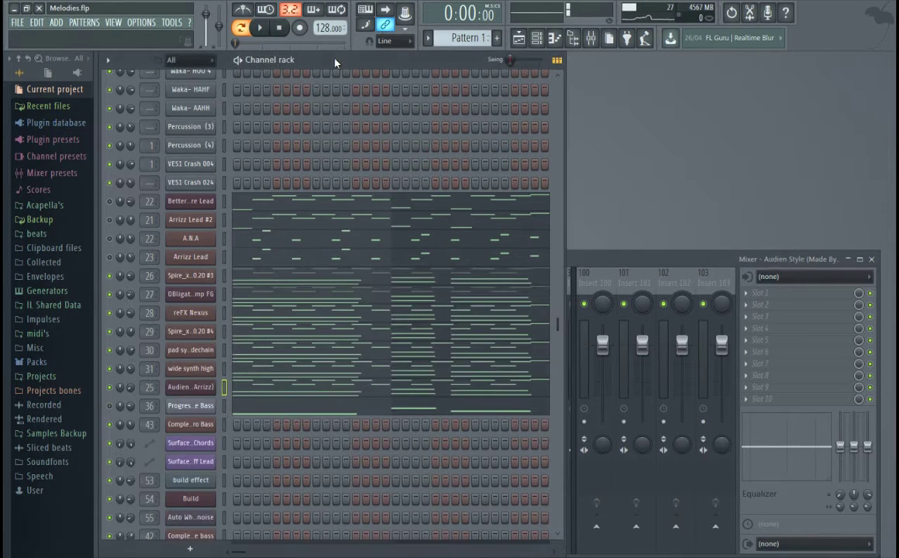
Step: Check the Audien Style, OBligatory Jump FG and Spire #3 inserts' routing to All Chords Dry
{"action": "left_click", "coordinate": [146, 182]}
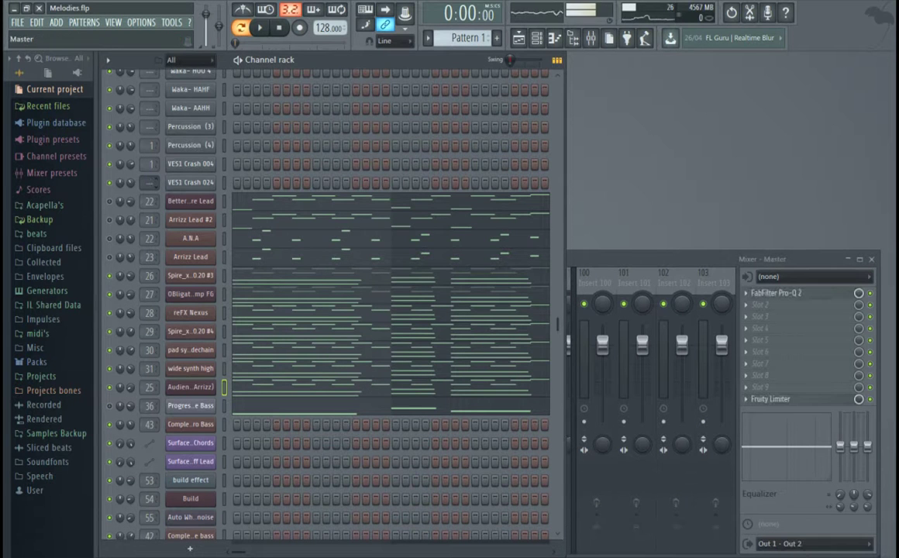
{"action": "key", "text": "F9"}
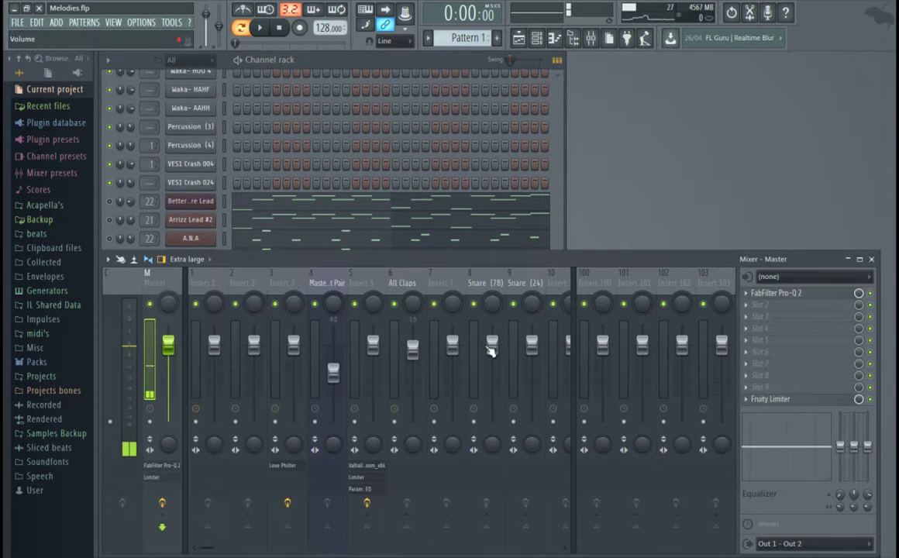
{"action": "scroll", "coordinate": [361, 555], "scroll_direction": "right", "scroll_amount": 10}
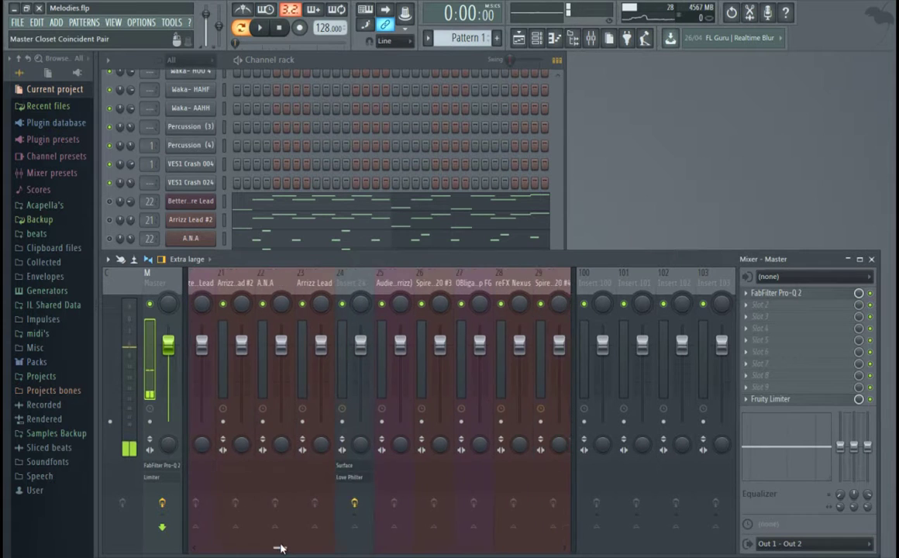
{"action": "scroll", "coordinate": [290, 550], "scroll_direction": "right", "scroll_amount": 4}
{"action": "left_click", "coordinate": [207, 285]}
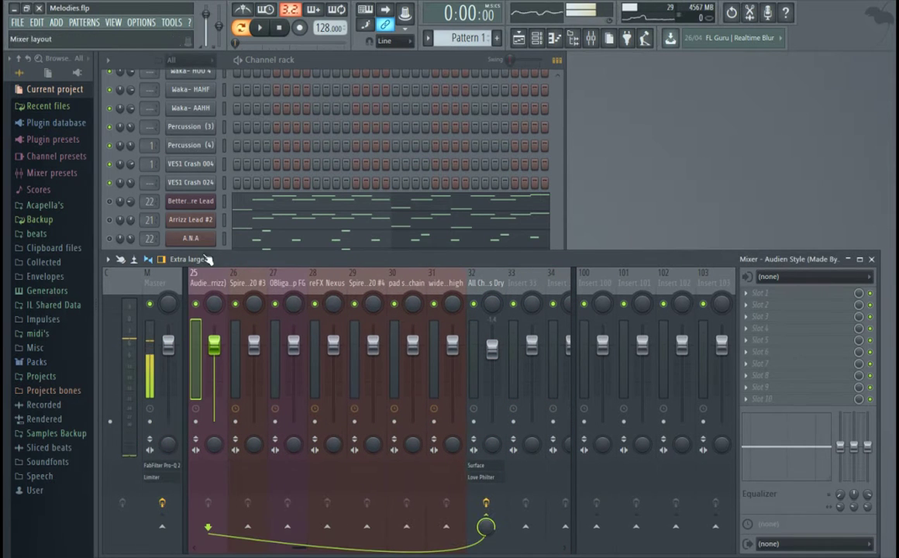
{"action": "left_click", "coordinate": [290, 287]}
{"action": "key", "text": "Left"}
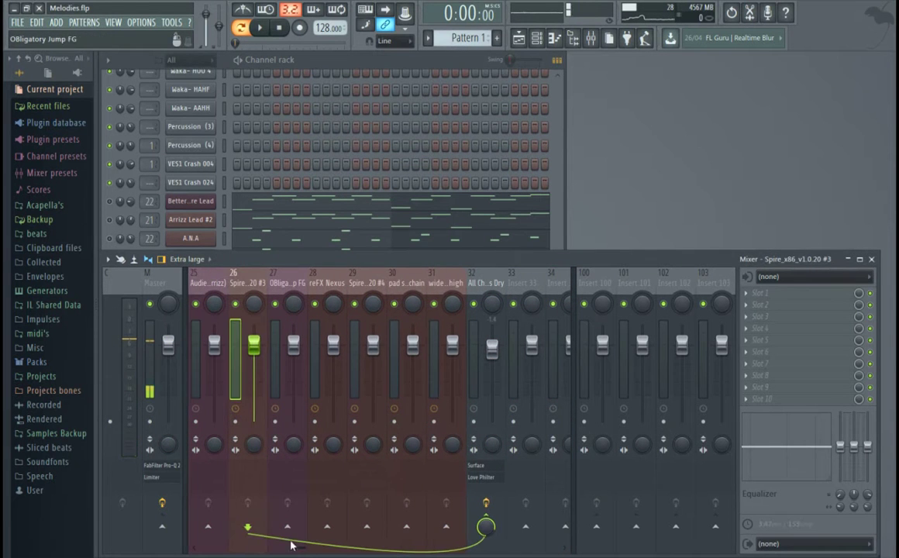
{"action": "scroll", "coordinate": [294, 550], "scroll_direction": "left", "scroll_amount": 1}
{"action": "scroll", "coordinate": [295, 550], "scroll_direction": "left", "scroll_amount": 1}
Step: Select Audien Style and toggle its sends to Inserts 100–103
{"action": "left_click", "coordinate": [275, 286]}
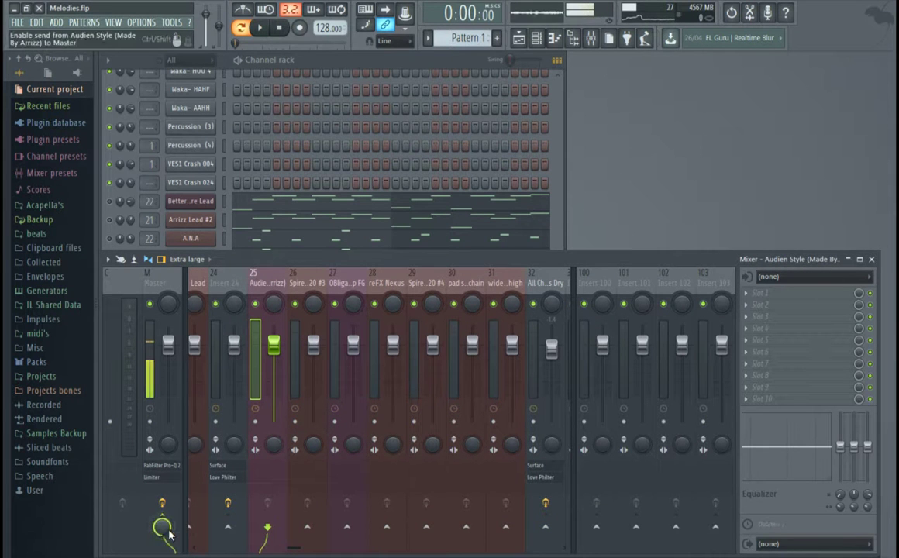
{"action": "left_click", "coordinate": [596, 527]}
{"action": "left_click", "coordinate": [635, 527]}
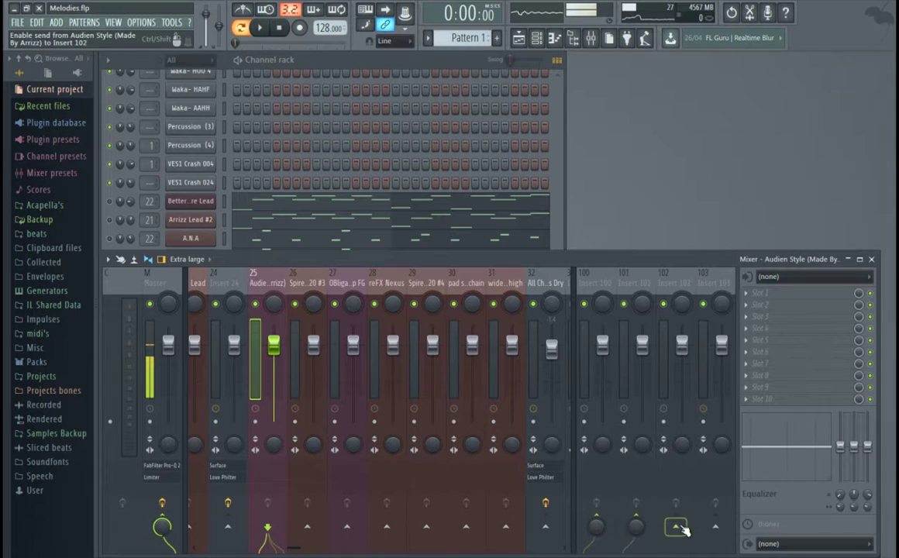
{"action": "left_click", "coordinate": [676, 527]}
{"action": "left_click", "coordinate": [714, 527]}
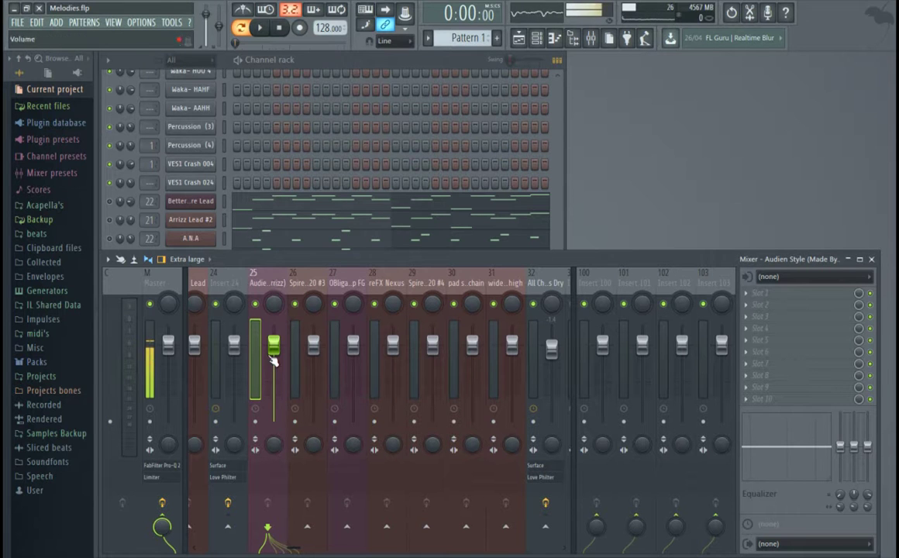
Step: Send Audien Style into All Chords Dry using 'Route to this track only'
{"action": "left_click", "coordinate": [546, 529]}
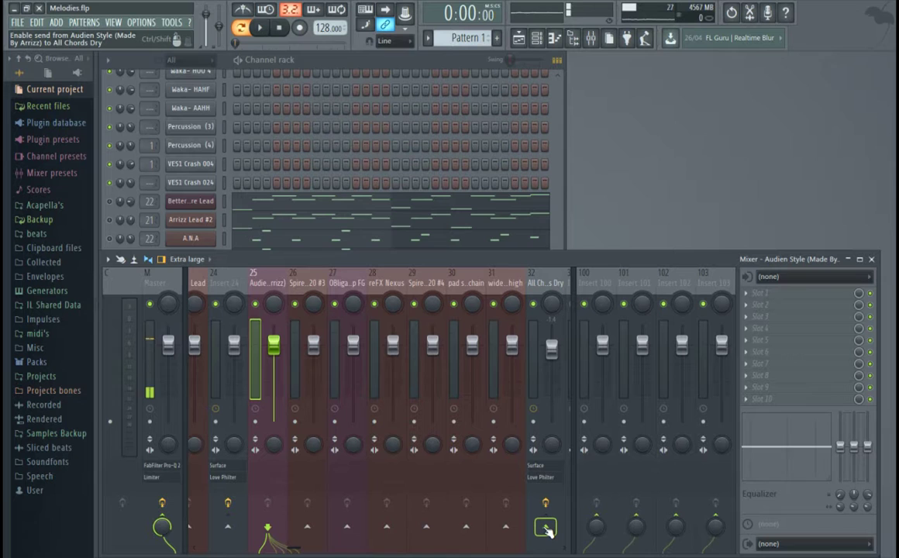
{"action": "right_click", "coordinate": [546, 530]}
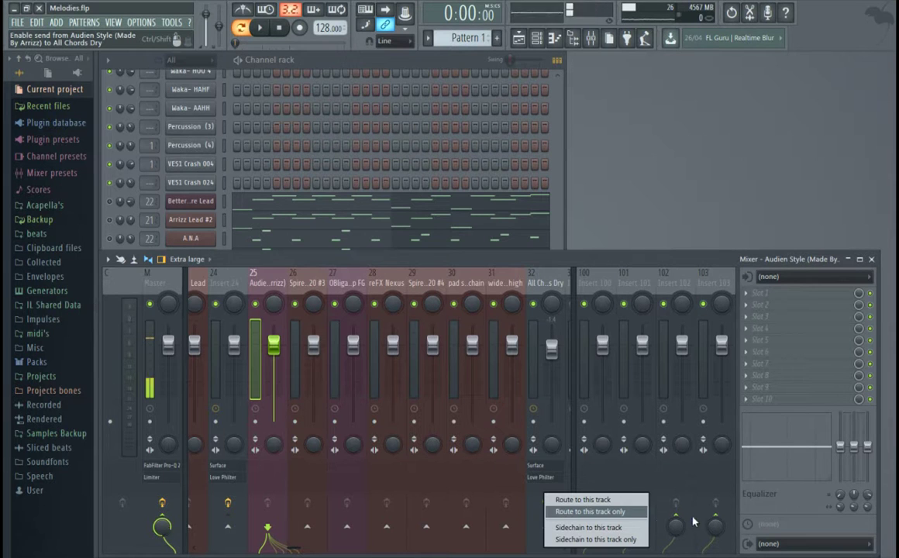
{"action": "left_click", "coordinate": [584, 512]}
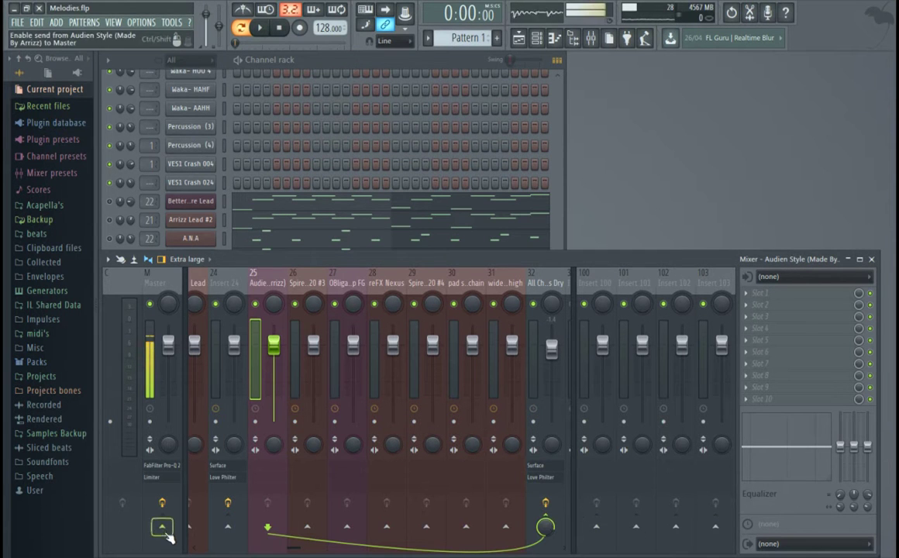
{"action": "left_click", "coordinate": [548, 285]}
{"action": "right_click", "coordinate": [550, 284]}
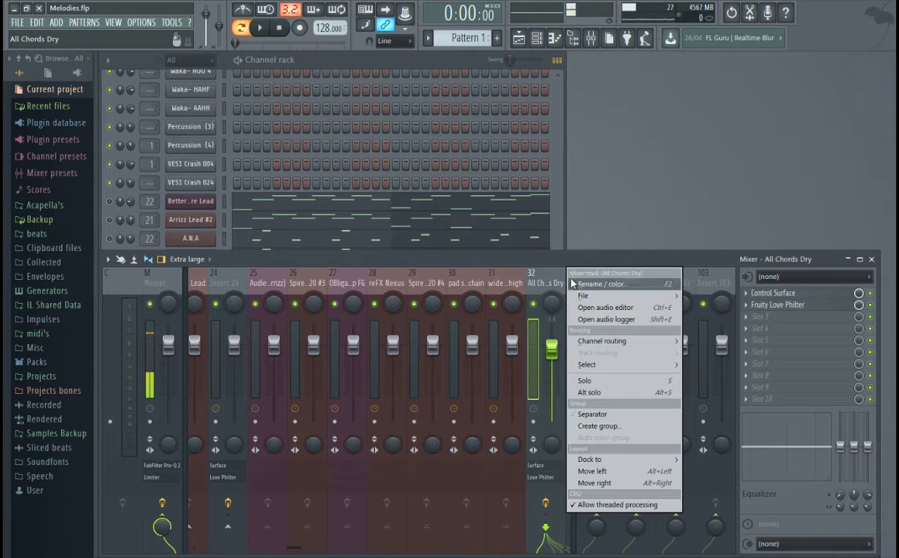
{"action": "left_click", "coordinate": [600, 284]}
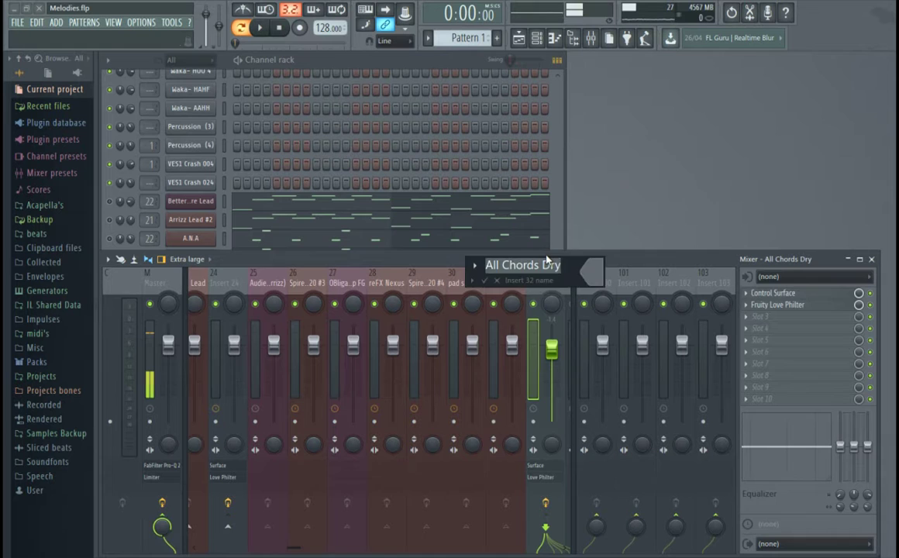
{"action": "key", "text": "Return"}
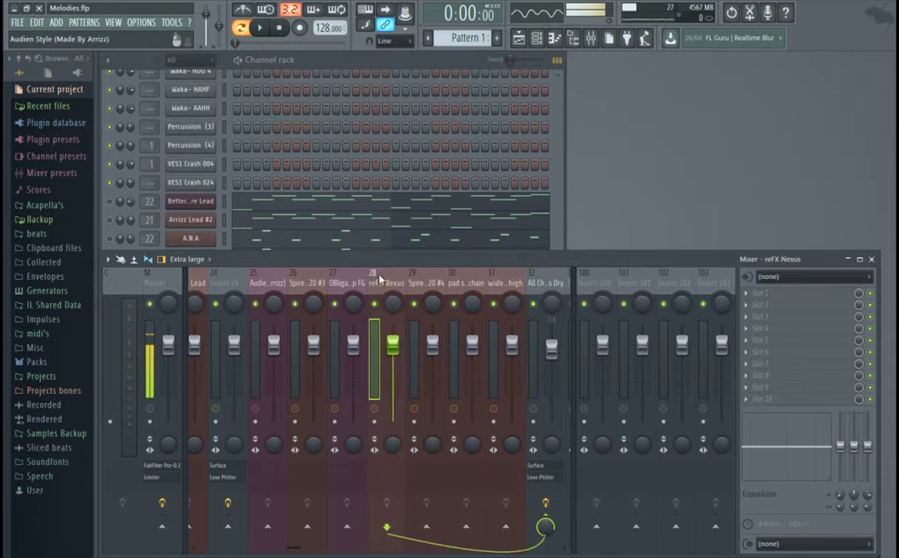
{"action": "left_click", "coordinate": [493, 285]}
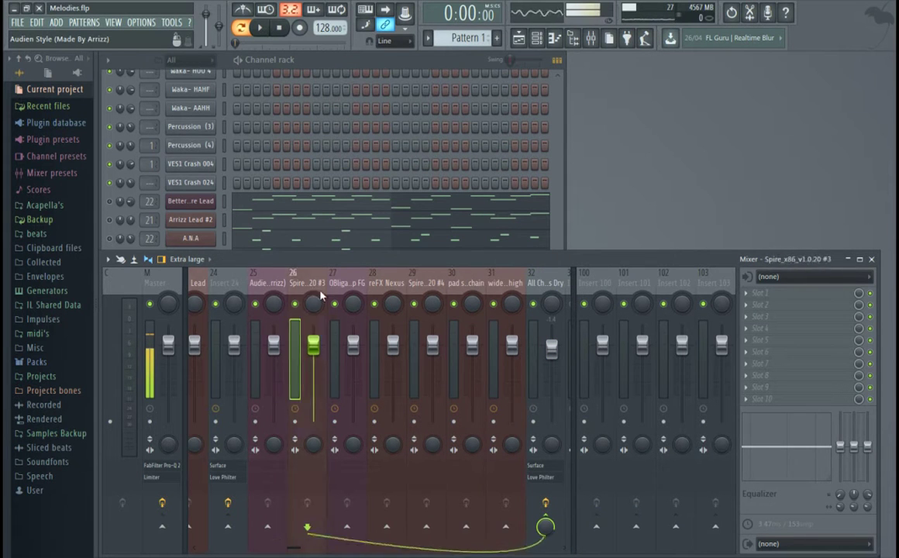
{"action": "left_click", "coordinate": [545, 285]}
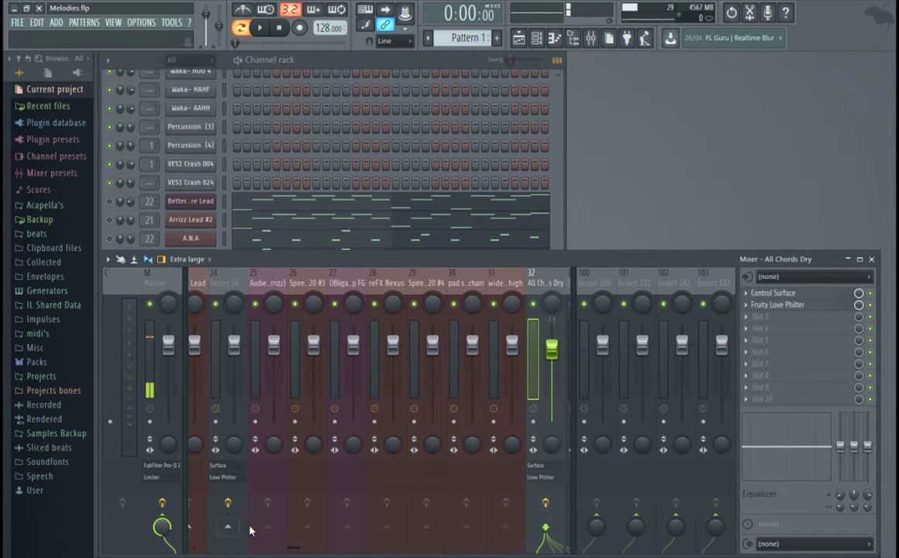
{"action": "left_click", "coordinate": [259, 28]}
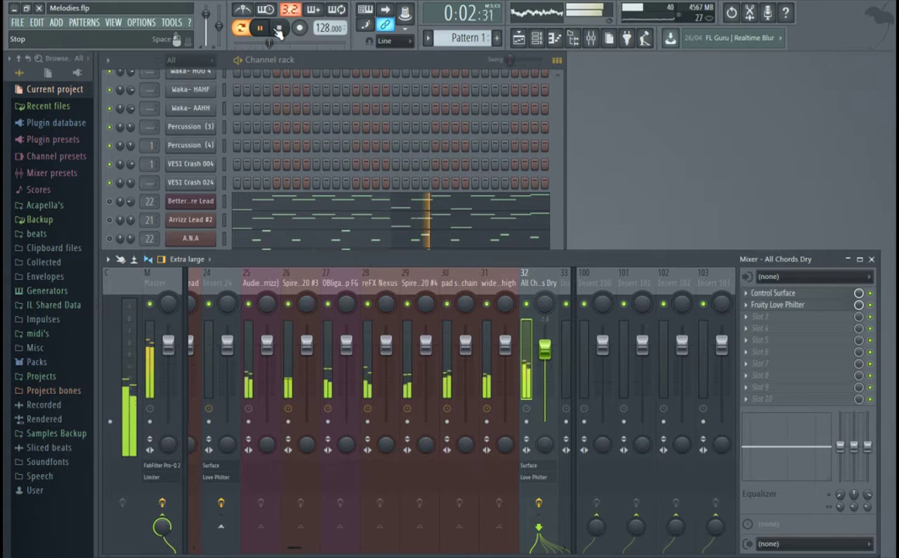
{"action": "left_click", "coordinate": [278, 30]}
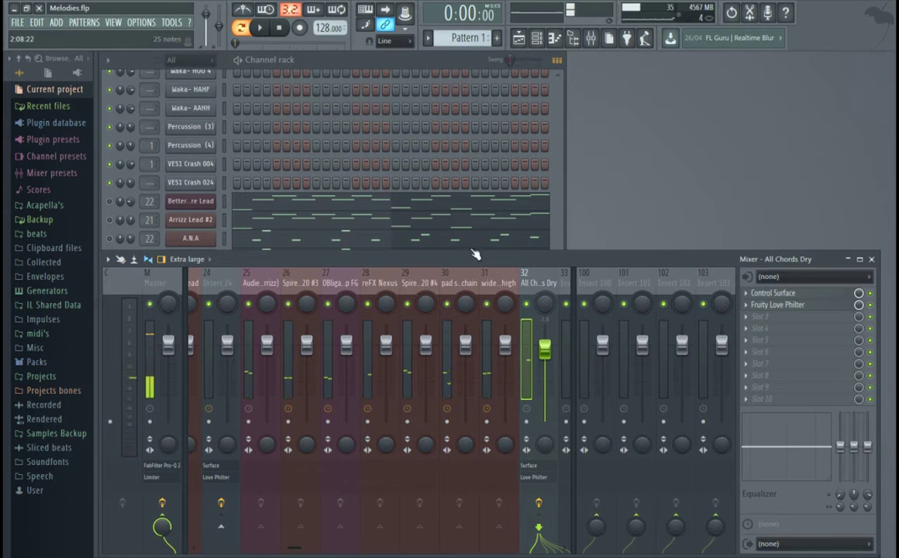
Step: Unmute the DEL and REV effects inside the Spire #3 synth
{"action": "left_click", "coordinate": [389, 60]}
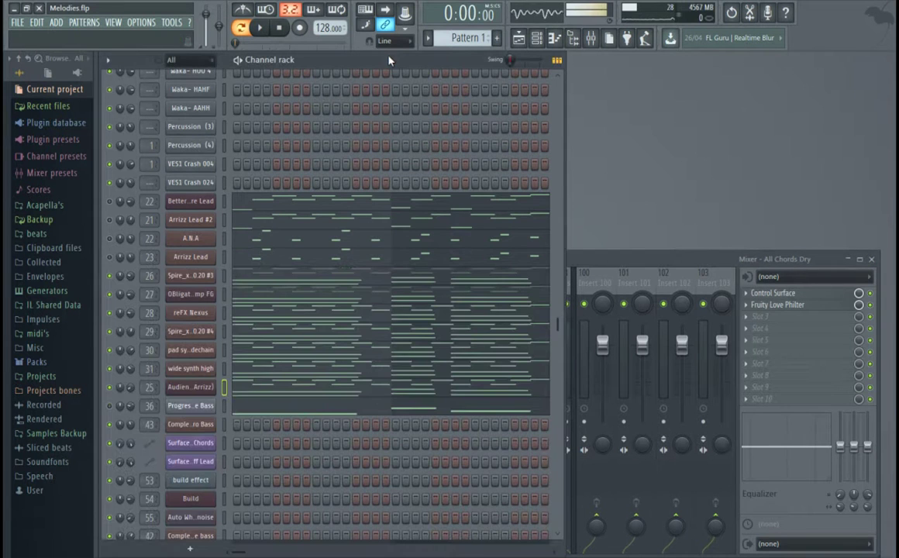
{"action": "left_click", "coordinate": [199, 277]}
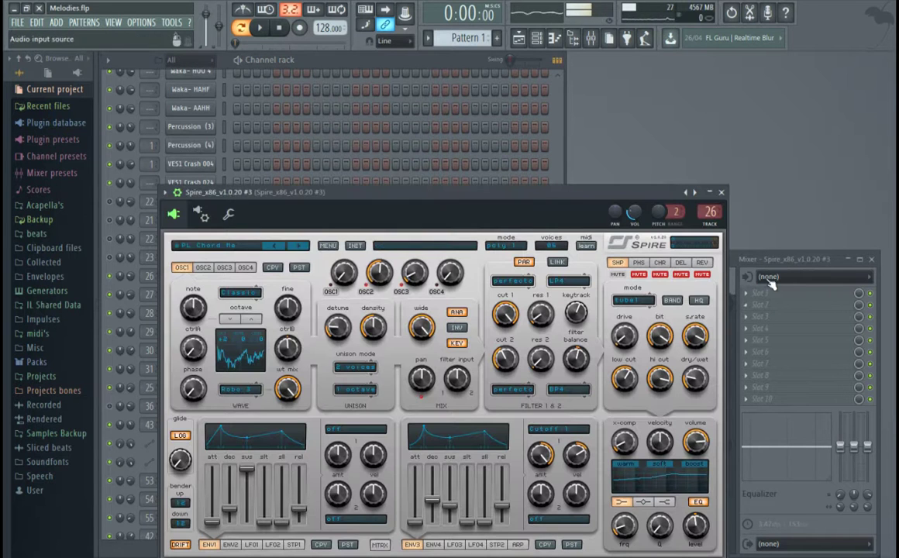
{"action": "left_click", "coordinate": [680, 274]}
{"action": "left_click", "coordinate": [701, 274]}
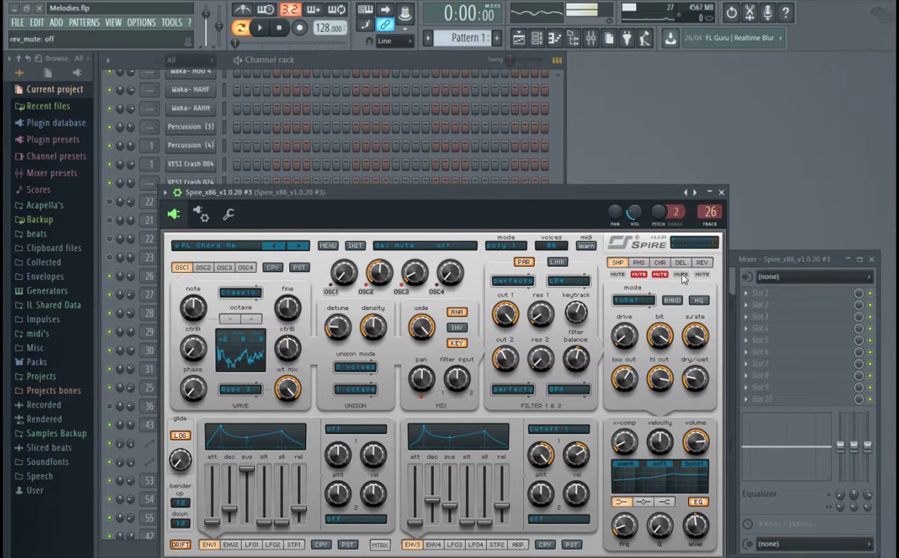
{"action": "left_click", "coordinate": [721, 191]}
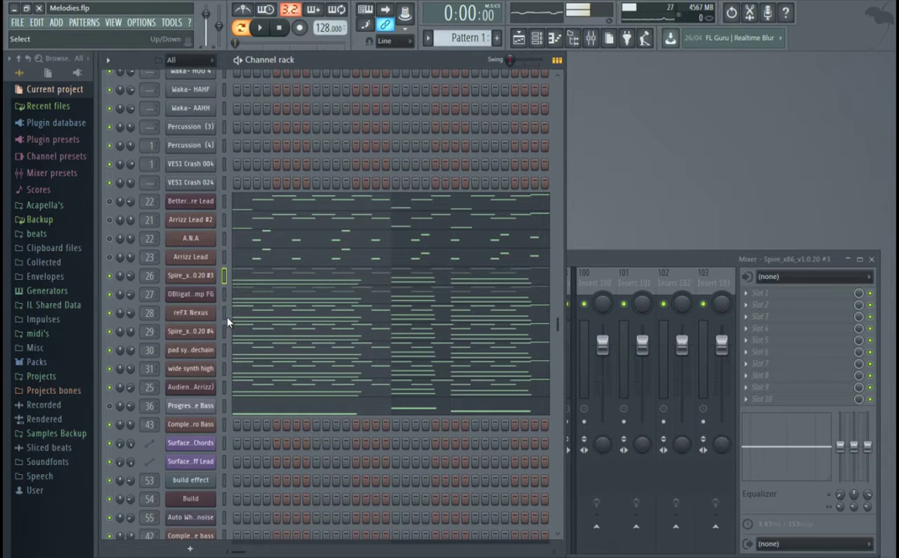
Step: Review the Spire #4, pad synth sidechain, wide synth high and Audien Style synths, then briefly play and stop
{"action": "left_click", "coordinate": [186, 331]}
{"action": "key", "text": "Escape"}
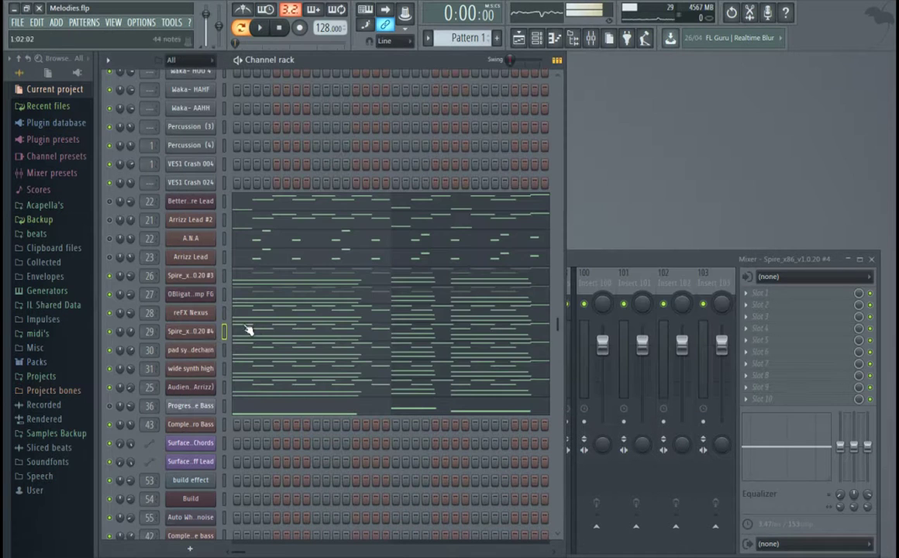
{"action": "left_click", "coordinate": [194, 351]}
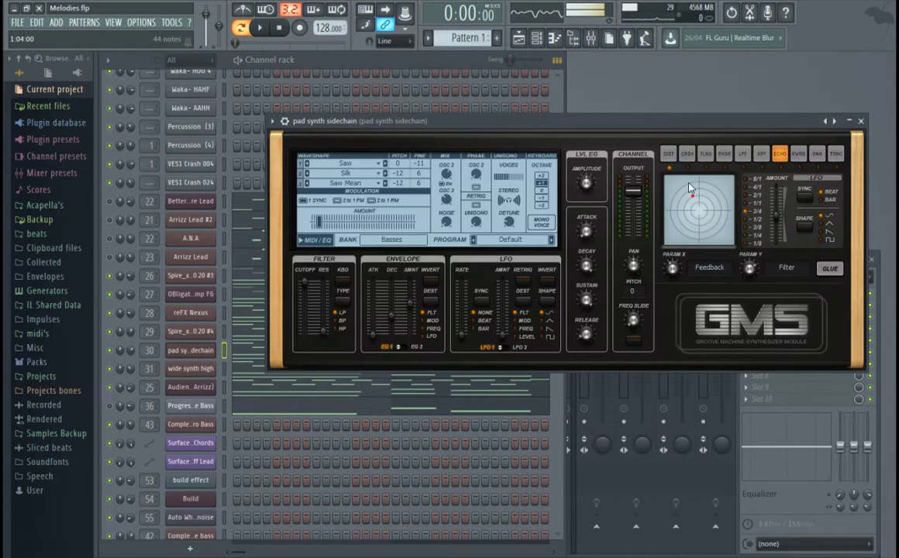
{"action": "left_click", "coordinate": [860, 121]}
{"action": "left_click", "coordinate": [189, 369]}
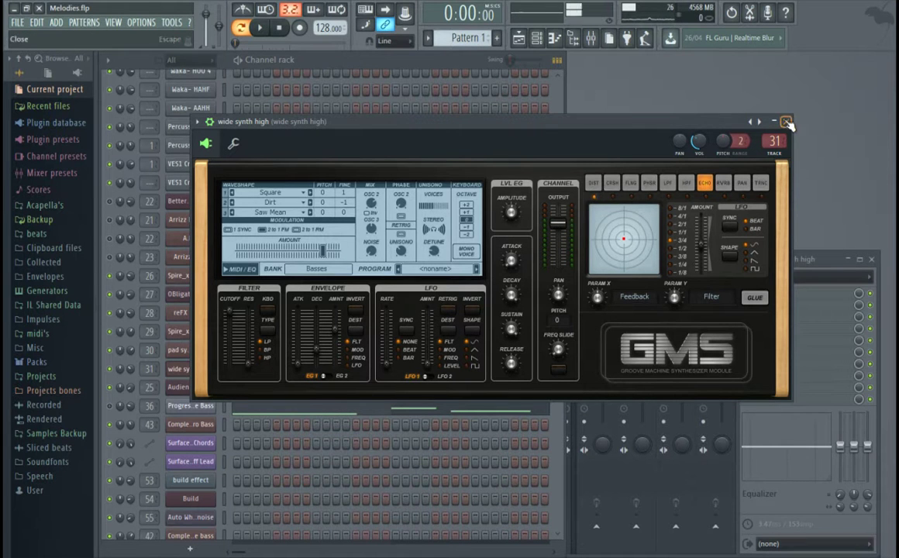
{"action": "key", "text": "Escape"}
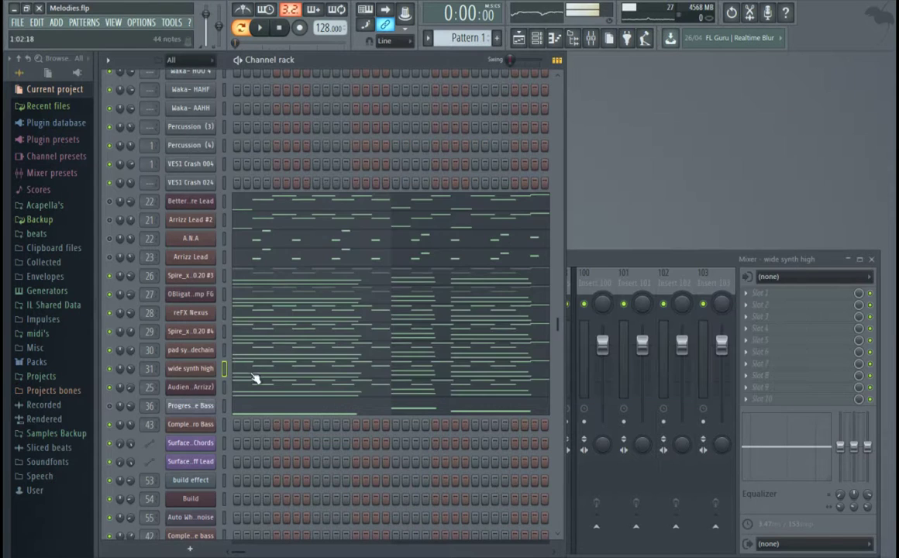
{"action": "left_click", "coordinate": [178, 387]}
{"action": "key", "text": "Escape"}
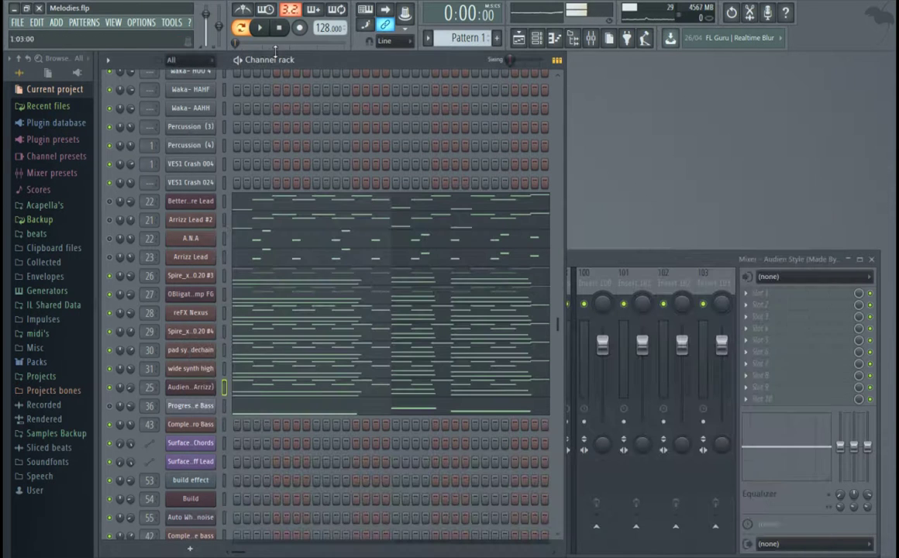
{"action": "left_click", "coordinate": [260, 28]}
{"action": "left_click", "coordinate": [281, 30]}
Step: Rename mixer Insert 33 to 'Reverb'
{"action": "key", "text": "F9"}
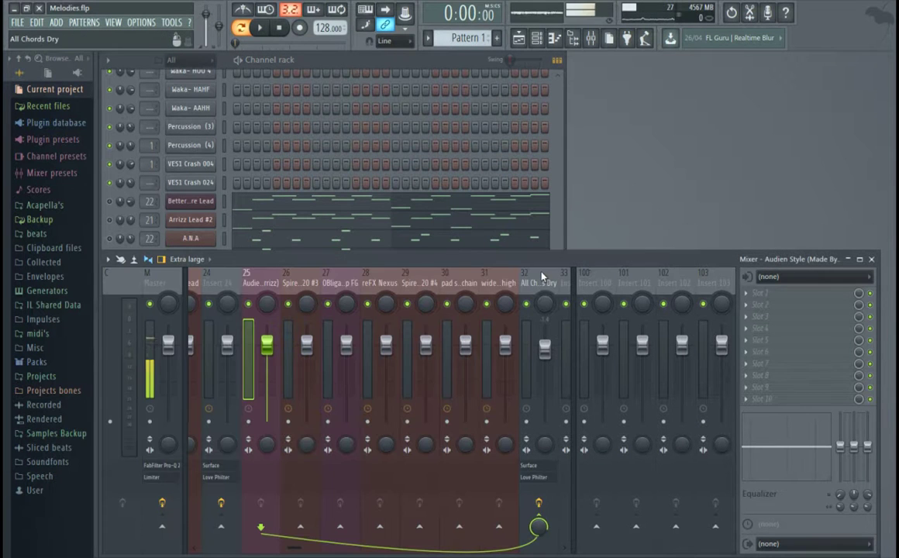
{"action": "mouse_move", "coordinate": [294, 547]}
{"action": "left_mouse_down"}
{"action": "mouse_move", "coordinate": [327, 546]}
{"action": "mouse_move", "coordinate": [310, 547]}
{"action": "left_mouse_up"}
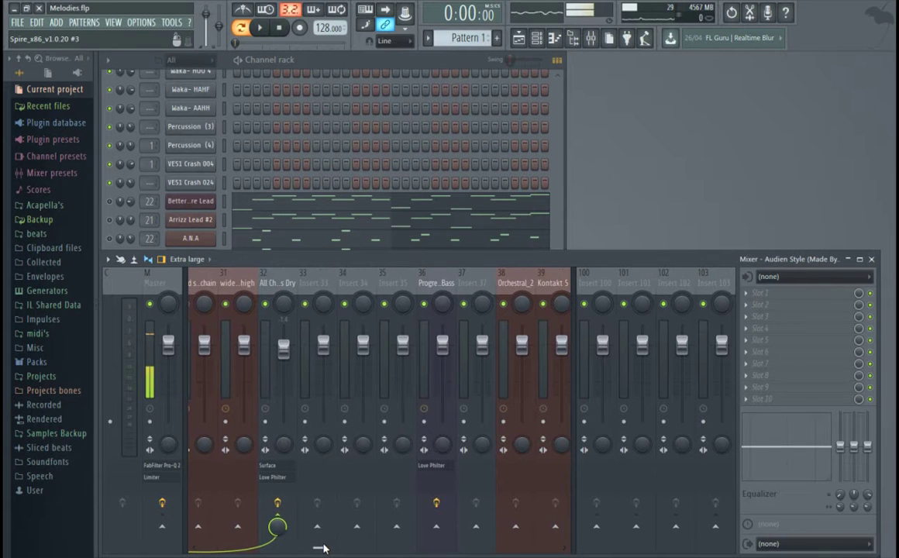
{"action": "left_click", "coordinate": [317, 285]}
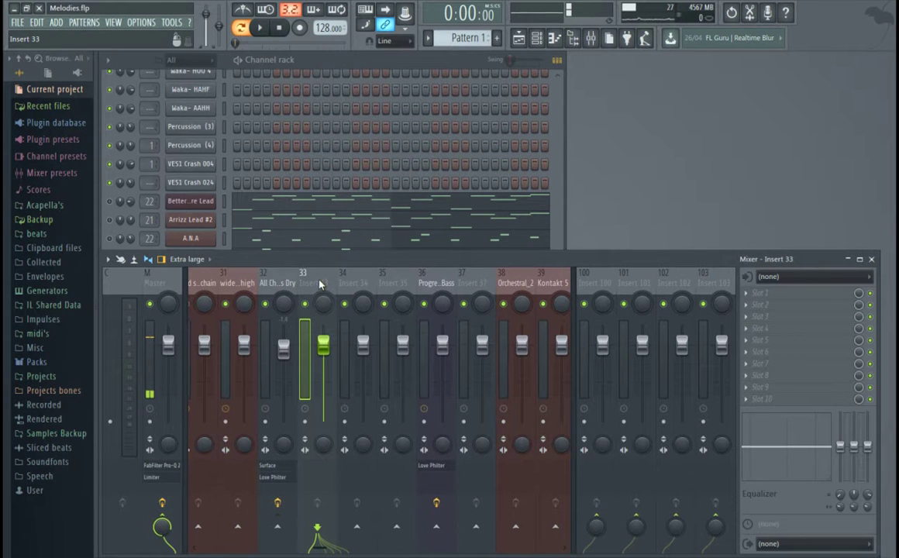
{"action": "right_click", "coordinate": [320, 284]}
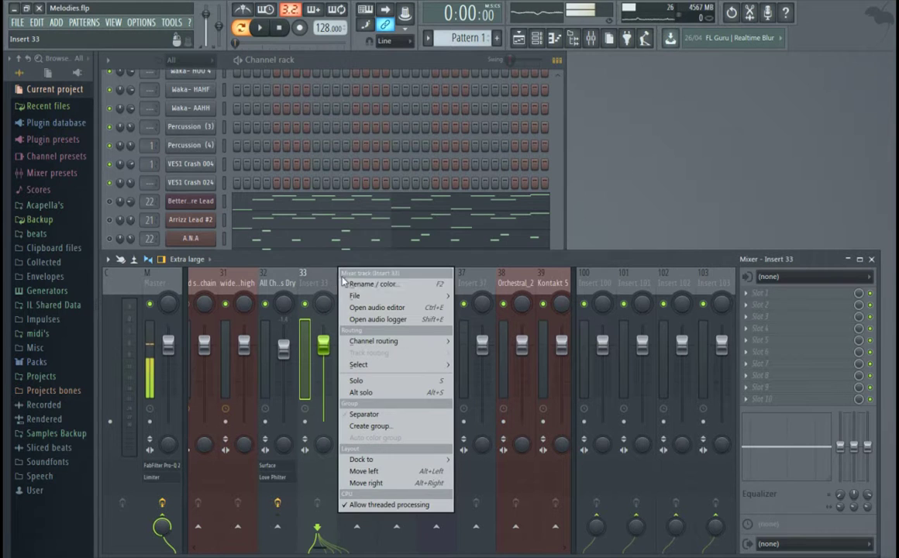
{"action": "left_click", "coordinate": [382, 286]}
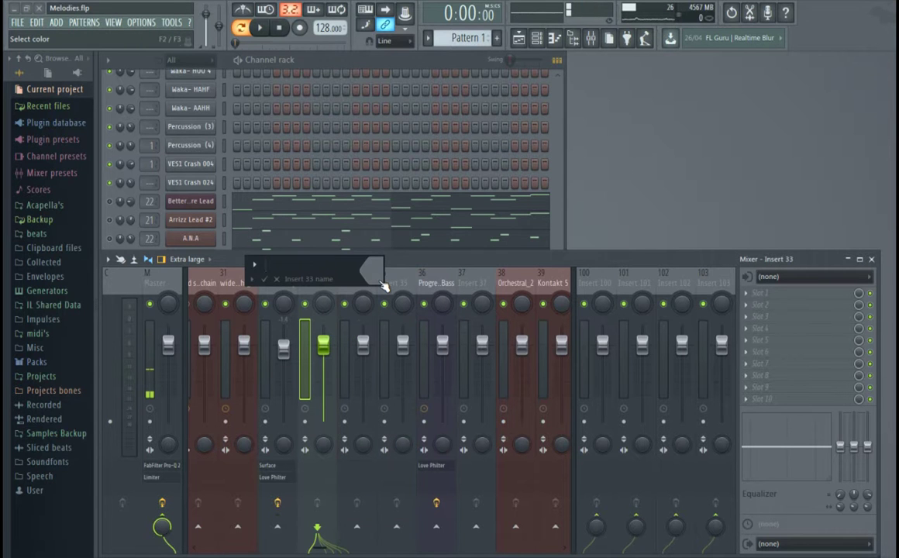
{"action": "type", "text": "Revernb bu"}
{"action": "key", "text": "BackSpace"}
{"action": "key", "text": "BackSpace"}
{"action": "key", "text": "BackSpace"}
{"action": "key", "text": "BackSpace"}
{"action": "type", "text": "b bus"}
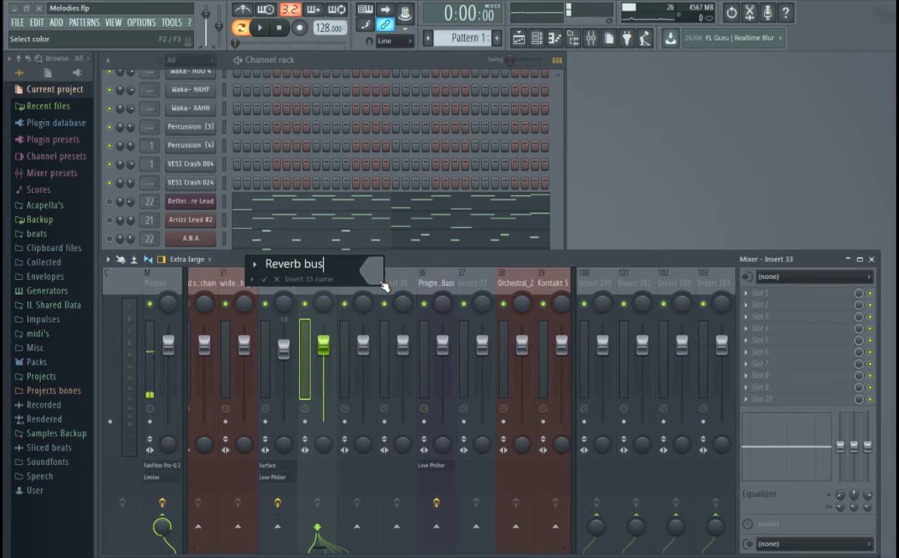
{"action": "key", "text": "BackSpace"}
{"action": "key", "text": "BackSpace"}
{"action": "key", "text": "BackSpace"}
{"action": "key", "text": "Return"}
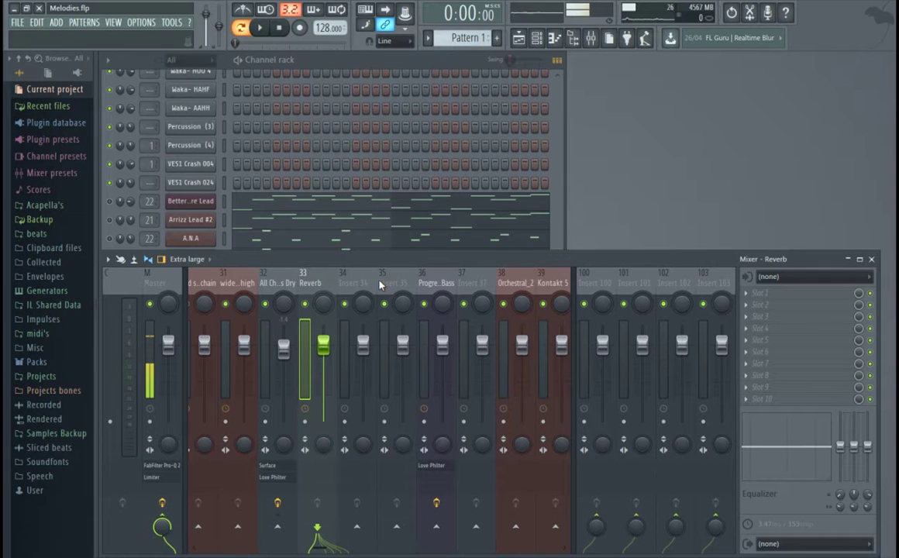
Step: Rename Insert 34 to 'Delay' and Insert 35 to 'All Chords Wet'
{"action": "key", "text": "Right"}
{"action": "key", "text": "Right"}
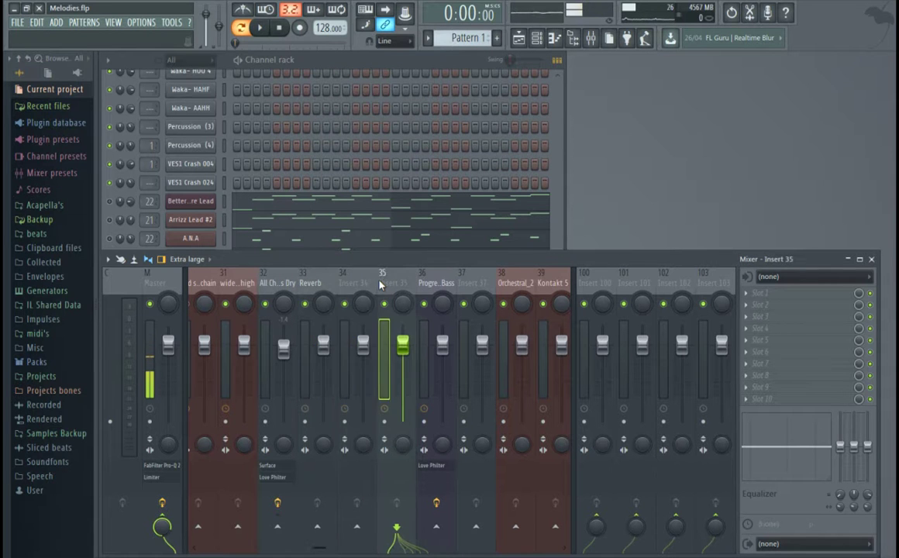
{"action": "key", "text": "Right"}
{"action": "key", "text": "Right"}
{"action": "key", "text": "Right"}
{"action": "key", "text": "Right"}
{"action": "key", "text": "Left"}
{"action": "key", "text": "Left"}
{"action": "key", "text": "Left"}
{"action": "key", "text": "Left"}
{"action": "key", "text": "Left"}
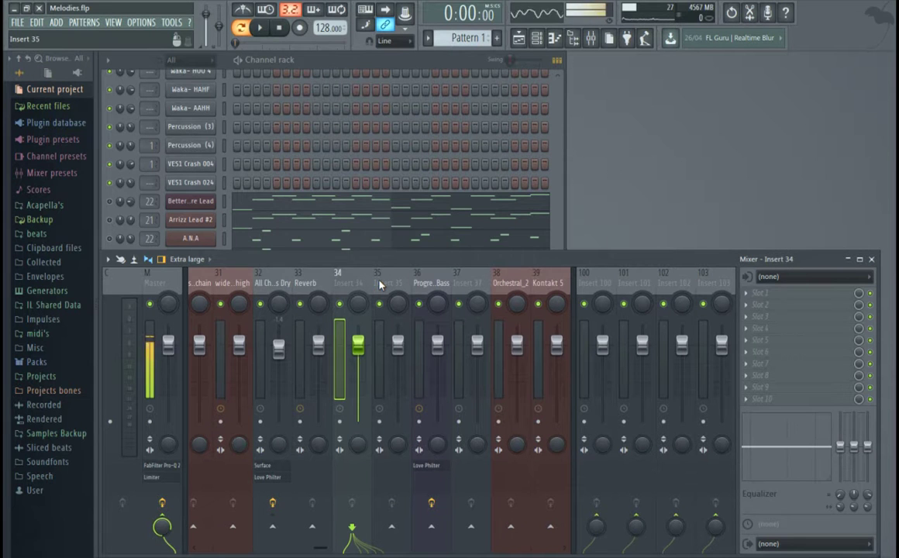
{"action": "key", "text": "F2"}
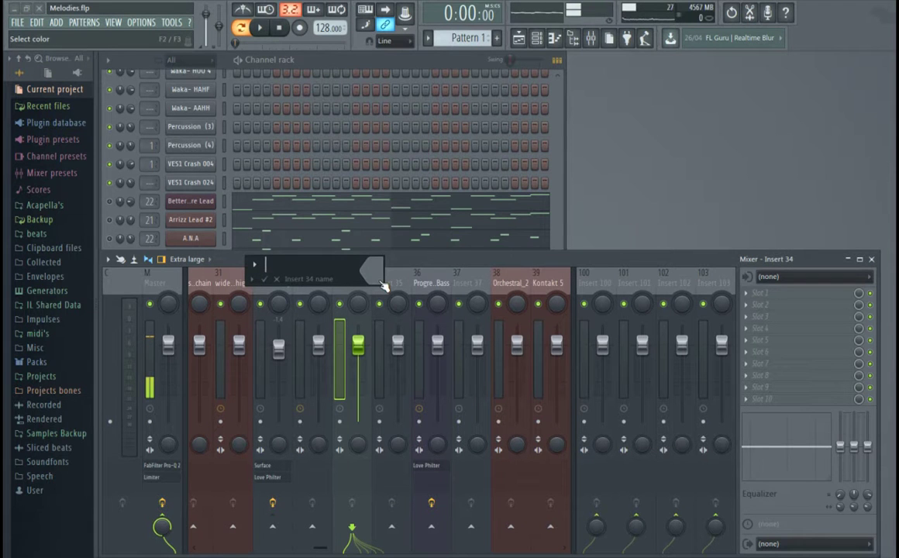
{"action": "type", "text": "Delay"}
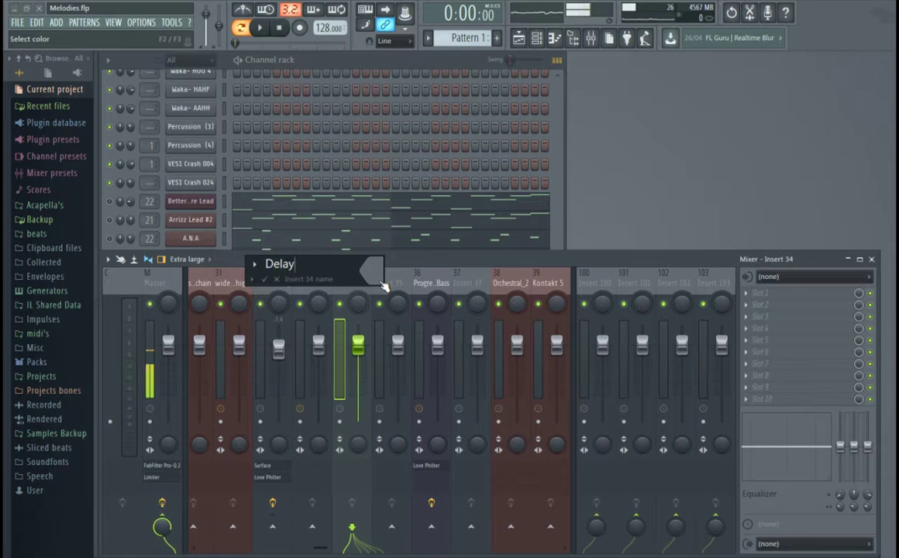
{"action": "key", "text": "Return"}
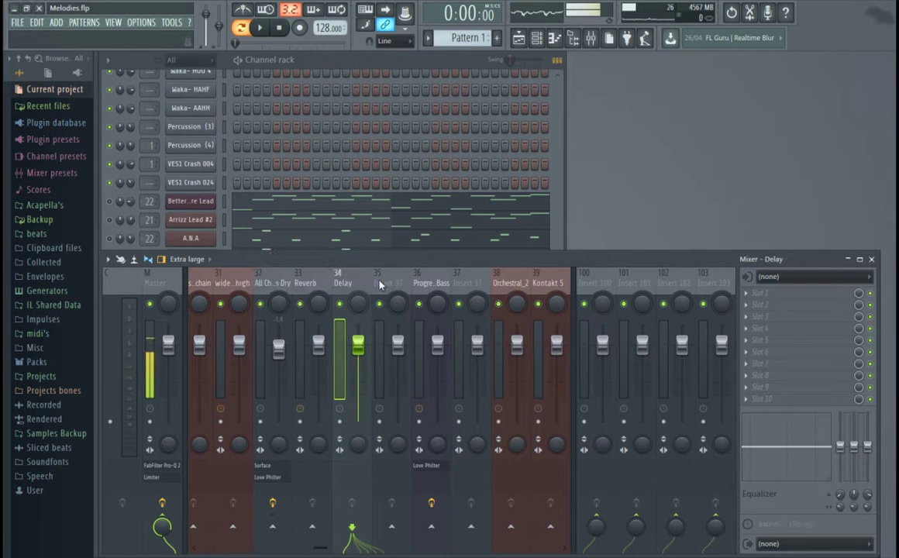
{"action": "left_click", "coordinate": [379, 285]}
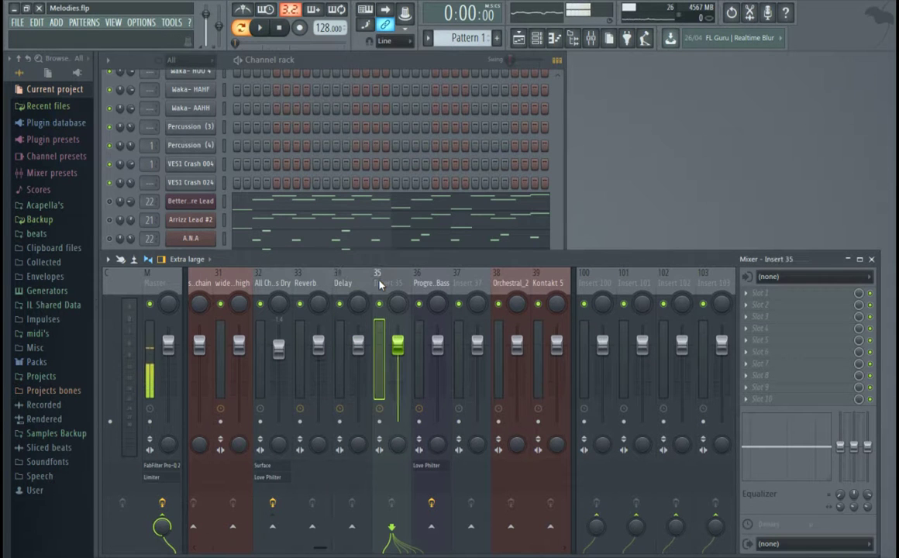
{"action": "double_click", "coordinate": [379, 284]}
{"action": "type", "text": "Al"}
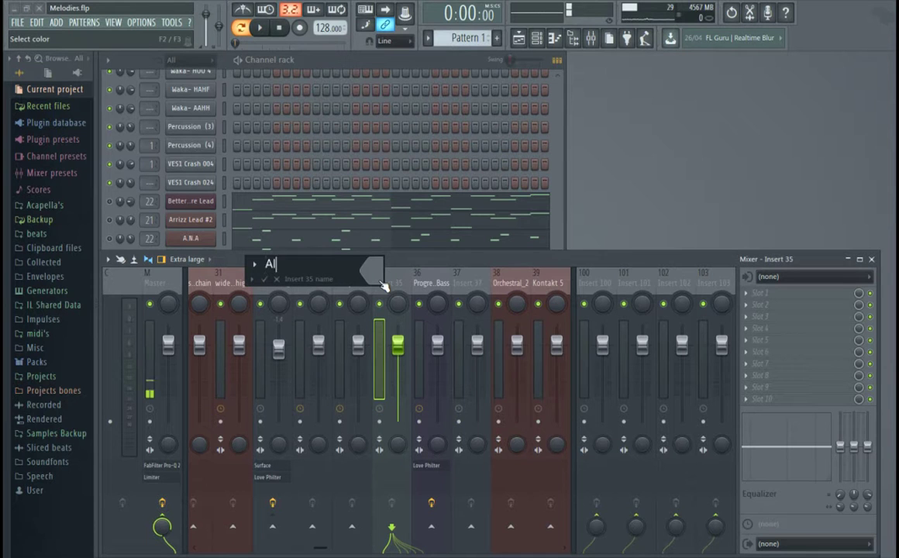
{"action": "type", "text": "l Chords Wet"}
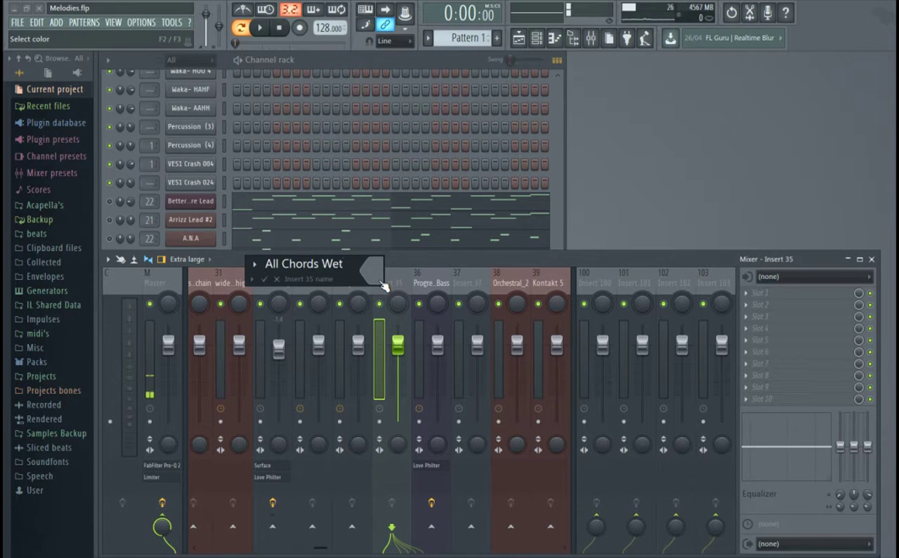
{"action": "key", "text": "Return"}
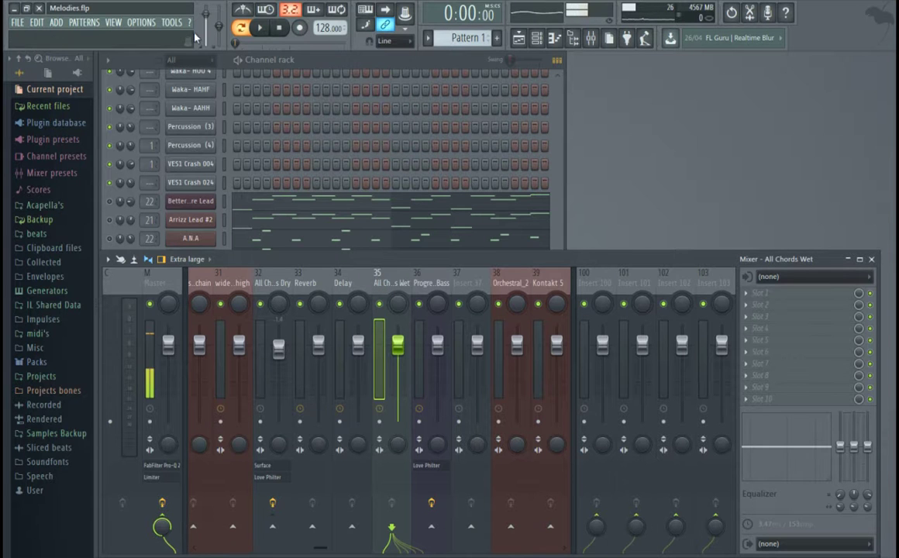
{"action": "left_click", "coordinate": [270, 284]}
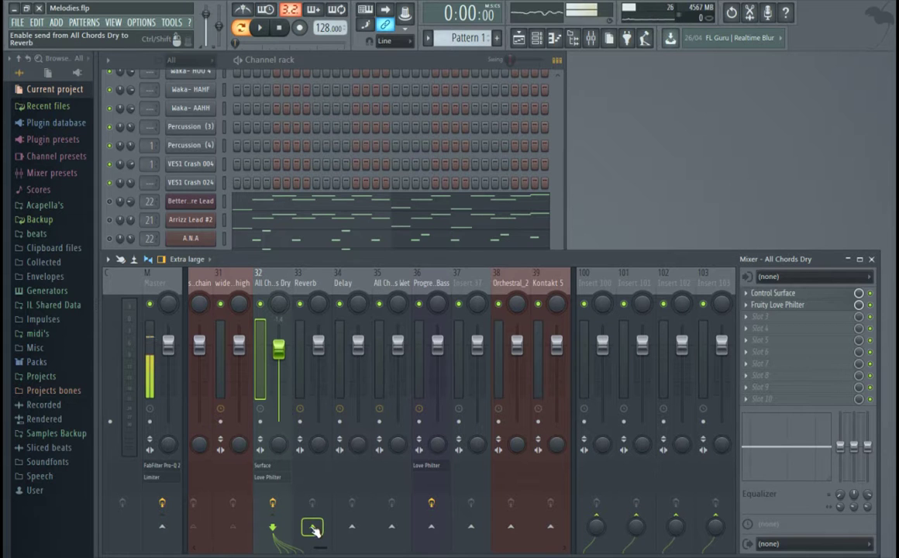
Step: Send All Chords Dry into the Reverb track, keeping the name Reverb, and return to the channel rack
{"action": "left_click", "coordinate": [312, 529]}
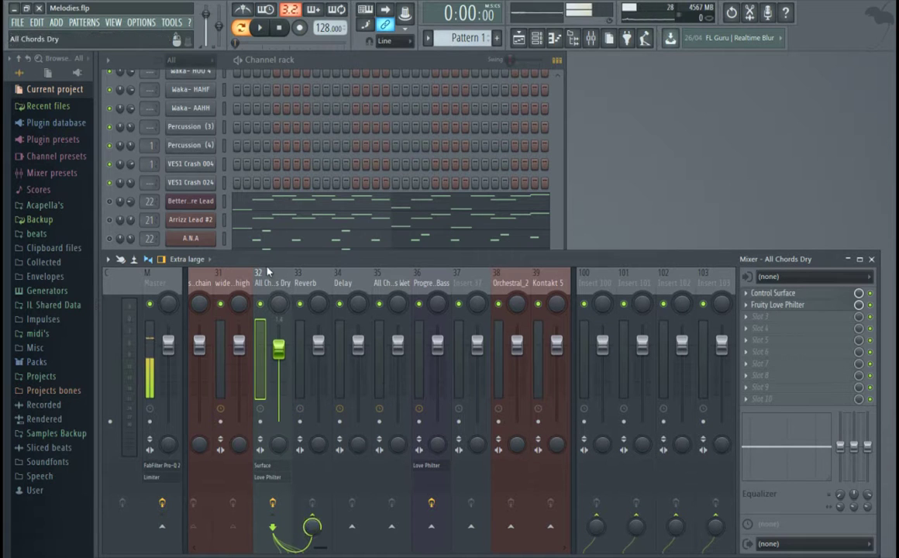
{"action": "left_click", "coordinate": [306, 284]}
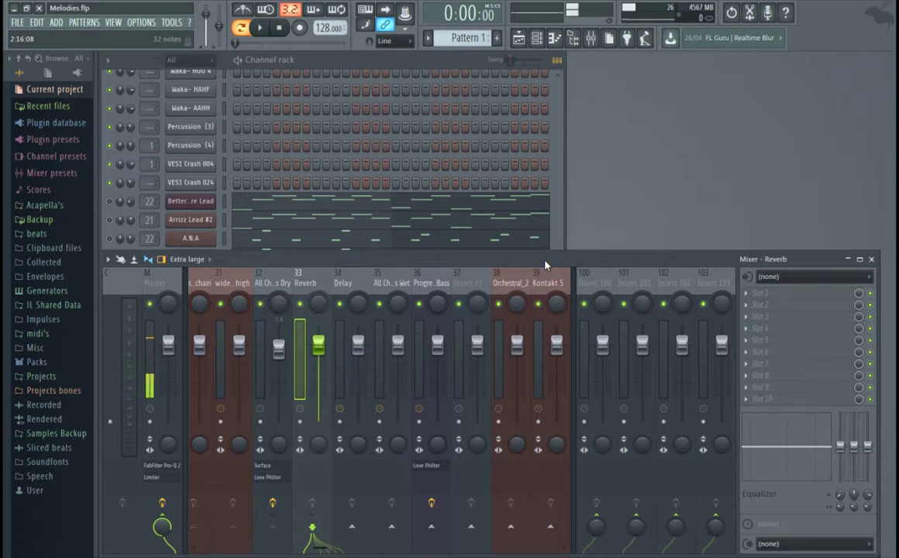
{"action": "key", "text": "F2"}
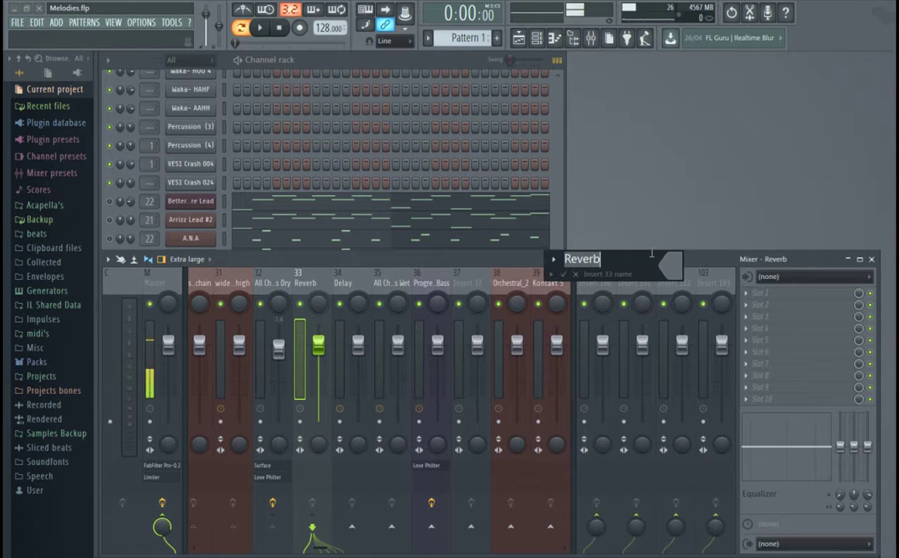
{"action": "key", "text": "Escape"}
{"action": "key", "text": "F6"}
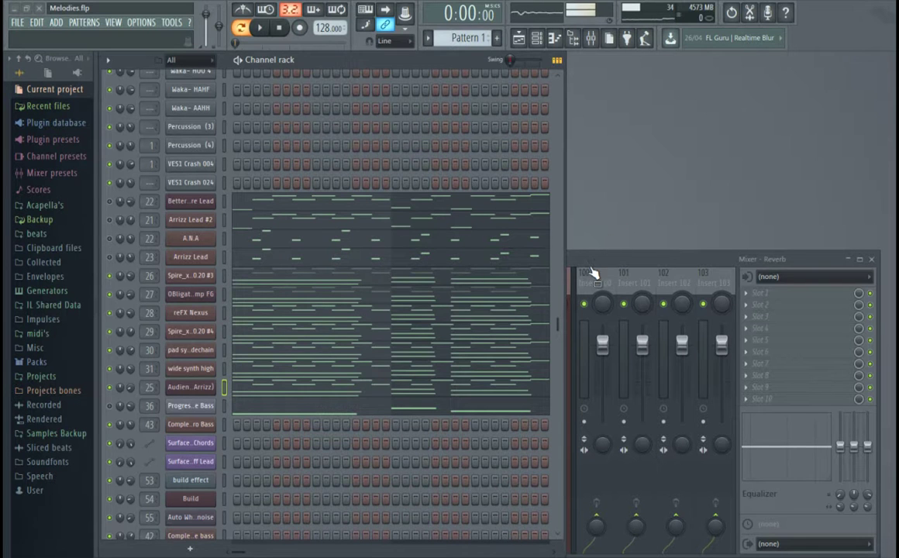
Step: Load Fruity Reeverb 2 on the Reverb track and Fruity delay 2 on the Delay track
{"action": "left_click", "coordinate": [593, 297]}
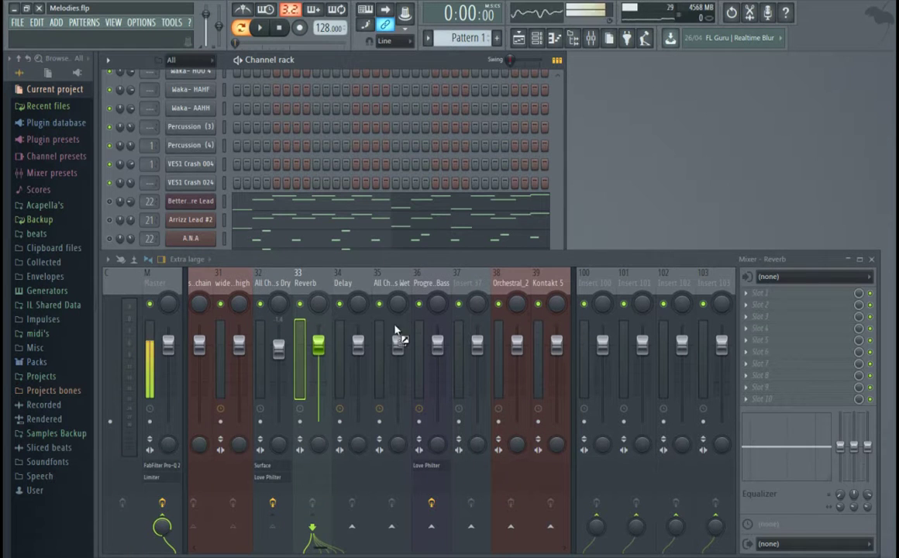
{"action": "left_click", "coordinate": [775, 293]}
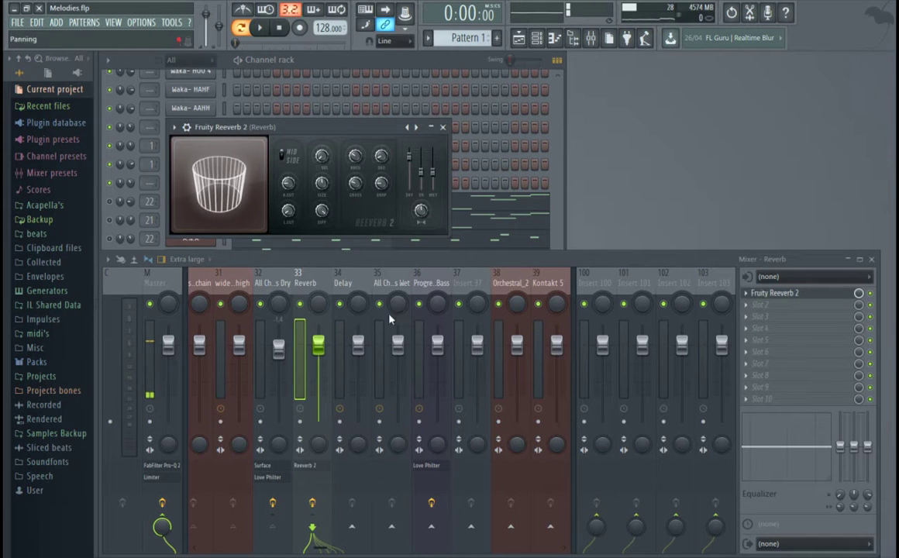
{"action": "left_click", "coordinate": [352, 286]}
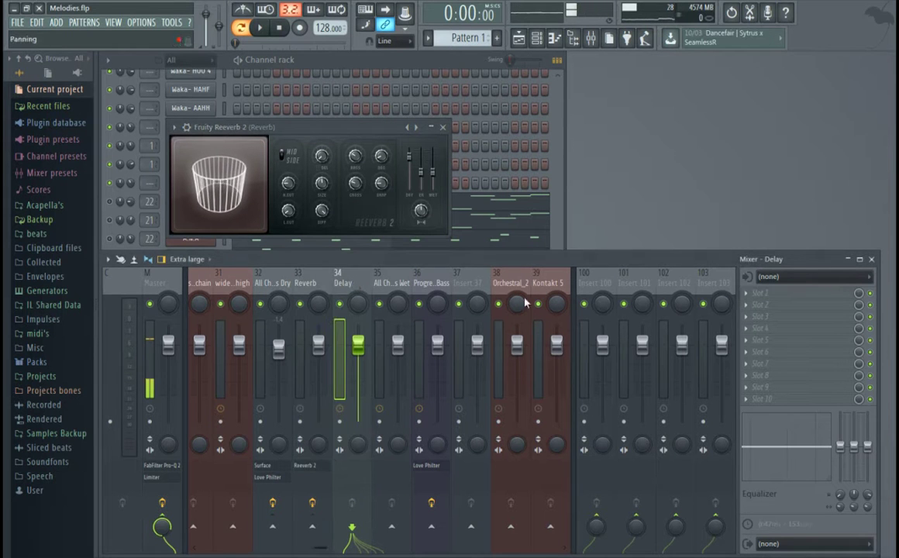
{"action": "key", "text": "F6"}
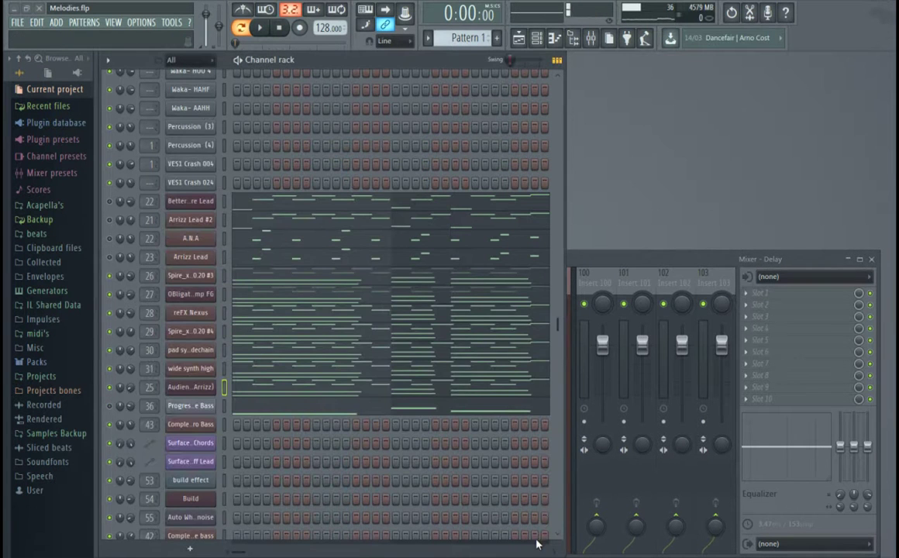
{"action": "key", "text": "F9"}
{"action": "left_click_drag", "start_coordinate": [763, 294], "coordinate": [763, 293]}
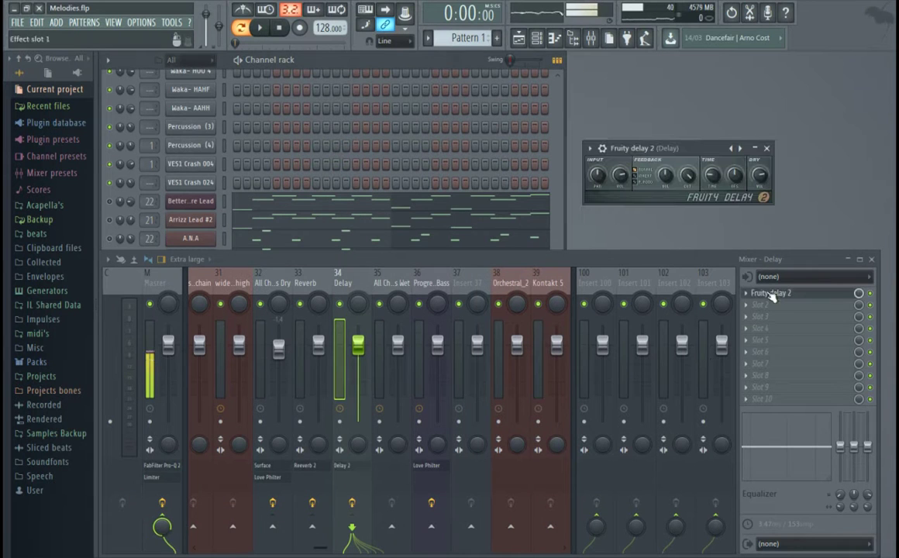
Step: Turn down the dry level in the Reverb track's Fruity Reeverb 2
{"action": "left_click", "coordinate": [310, 285]}
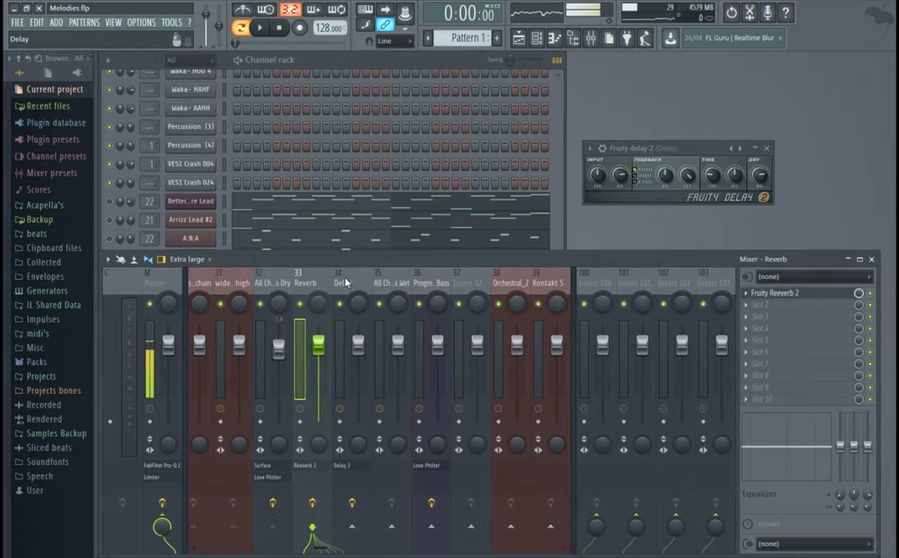
{"action": "left_click", "coordinate": [345, 282]}
{"action": "left_click", "coordinate": [267, 285]}
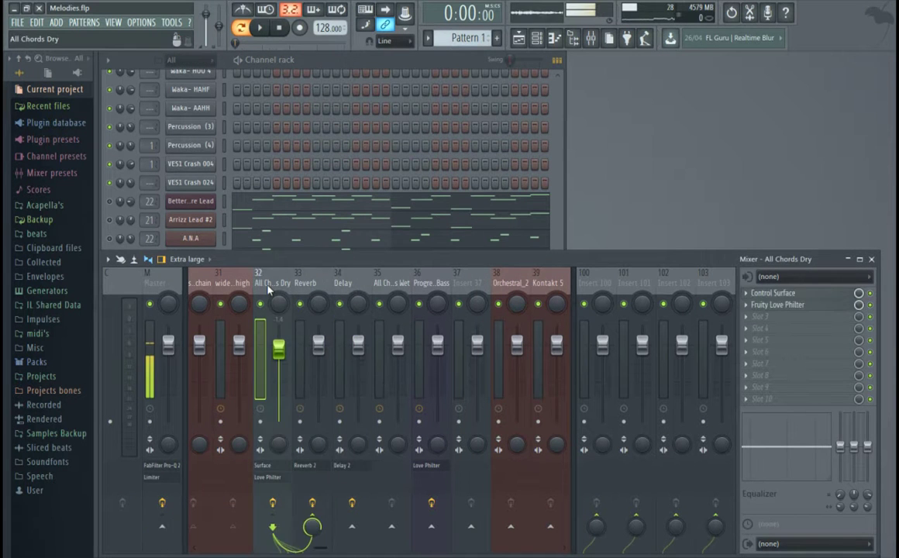
{"action": "left_click", "coordinate": [306, 285]}
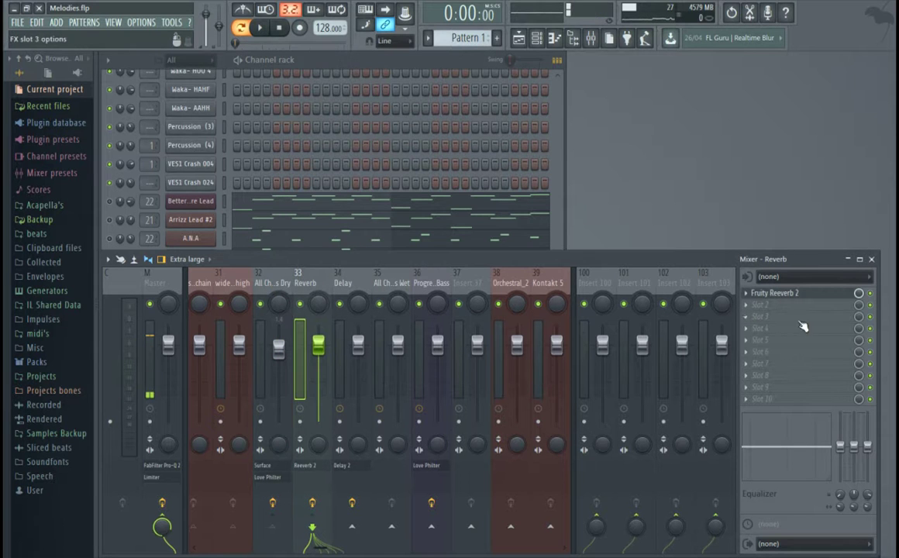
{"action": "left_click", "coordinate": [779, 294]}
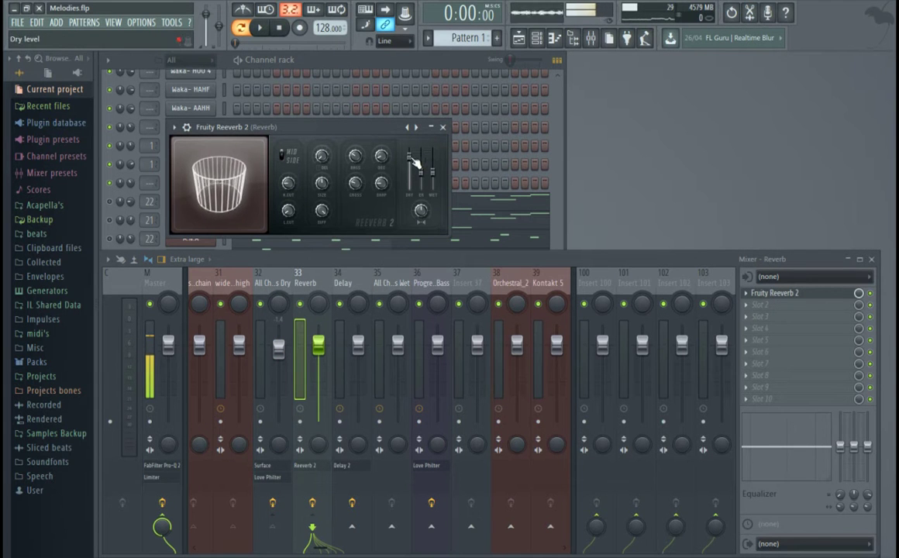
{"action": "left_click_drag", "start_coordinate": [413, 161], "coordinate": [419, 190]}
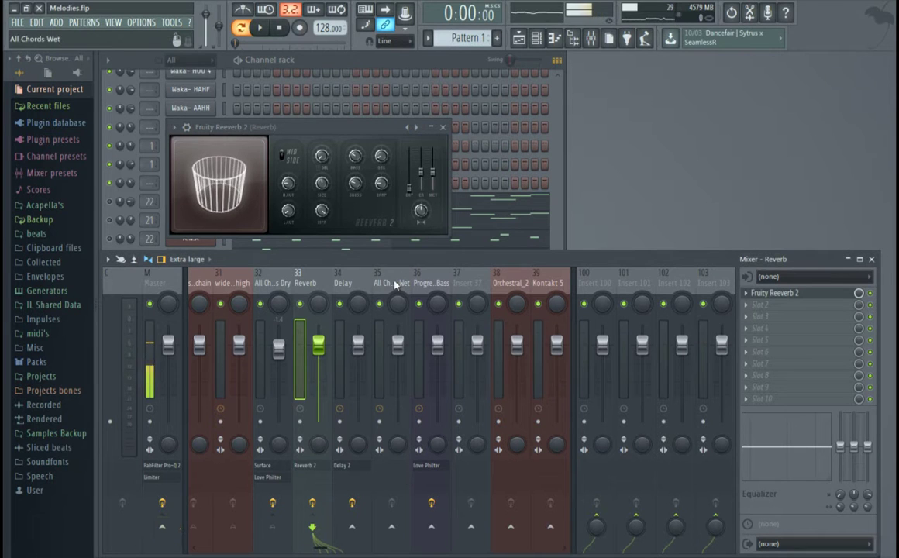
Step: Send the Reverb bus and the All Chords Dry track into All Chords Wet
{"action": "left_click", "coordinate": [392, 527]}
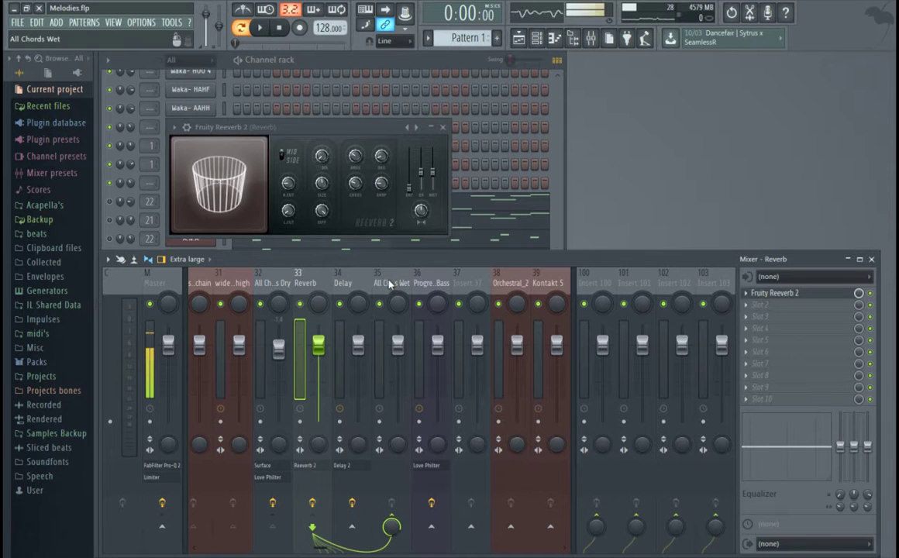
{"action": "left_click", "coordinate": [278, 284]}
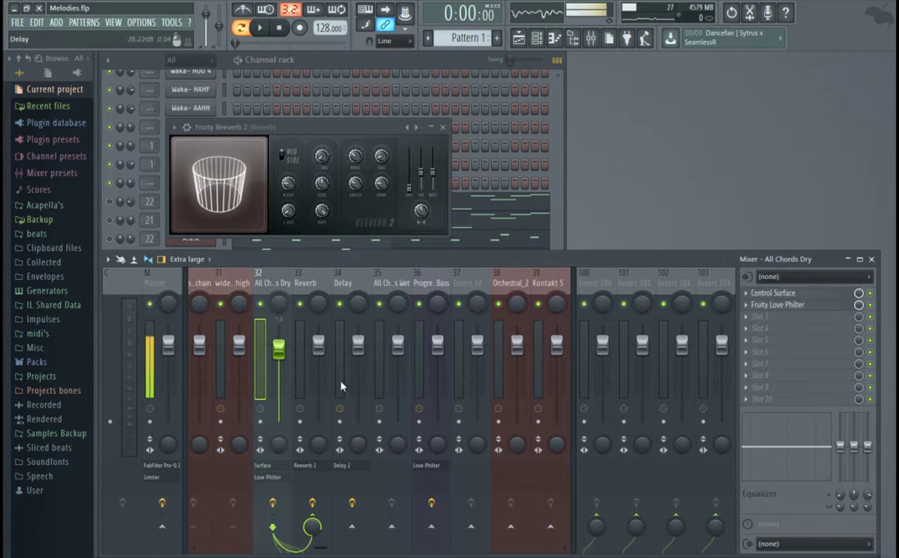
{"action": "left_click", "coordinate": [391, 528]}
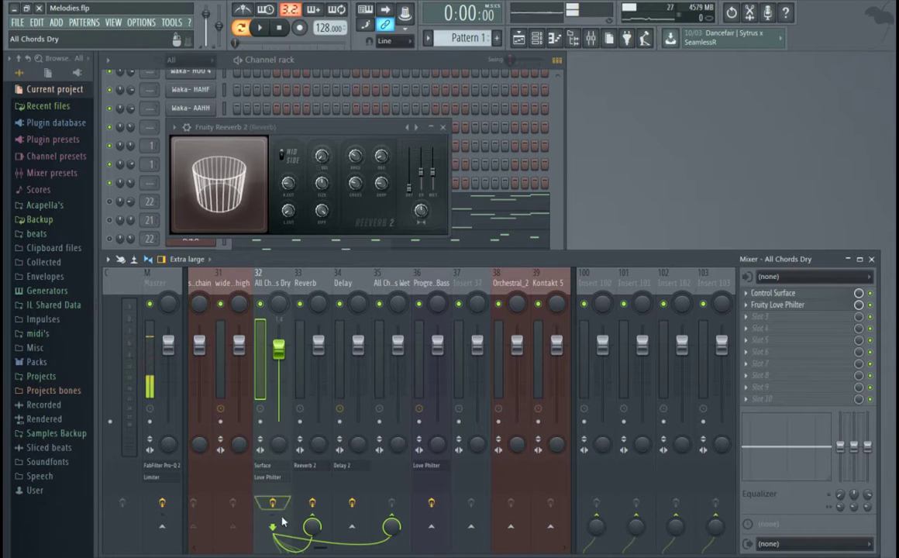
{"action": "left_click", "coordinate": [397, 288]}
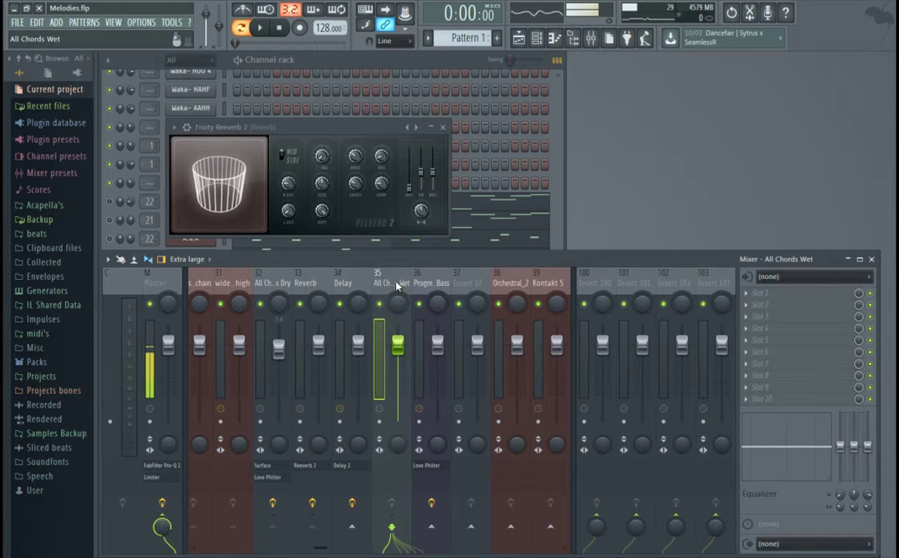
{"action": "left_click", "coordinate": [288, 288]}
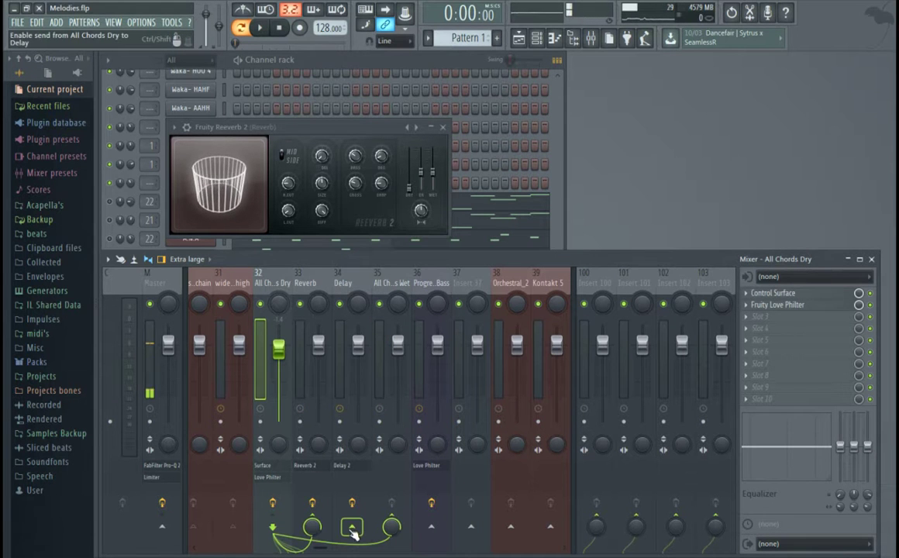
Step: Route the Delay bus into All Chords Wet and disable its Master send
{"action": "left_click", "coordinate": [341, 283]}
{"action": "left_click", "coordinate": [391, 526]}
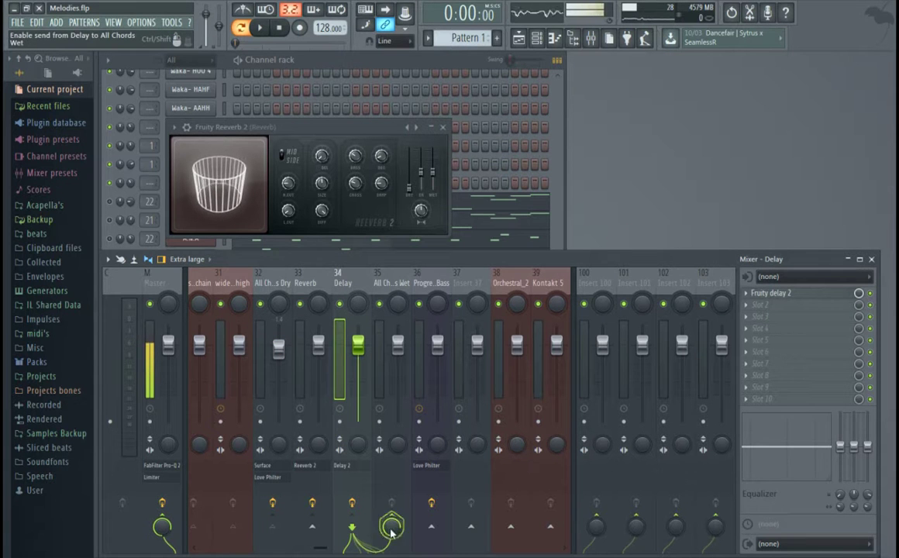
{"action": "left_click", "coordinate": [164, 525]}
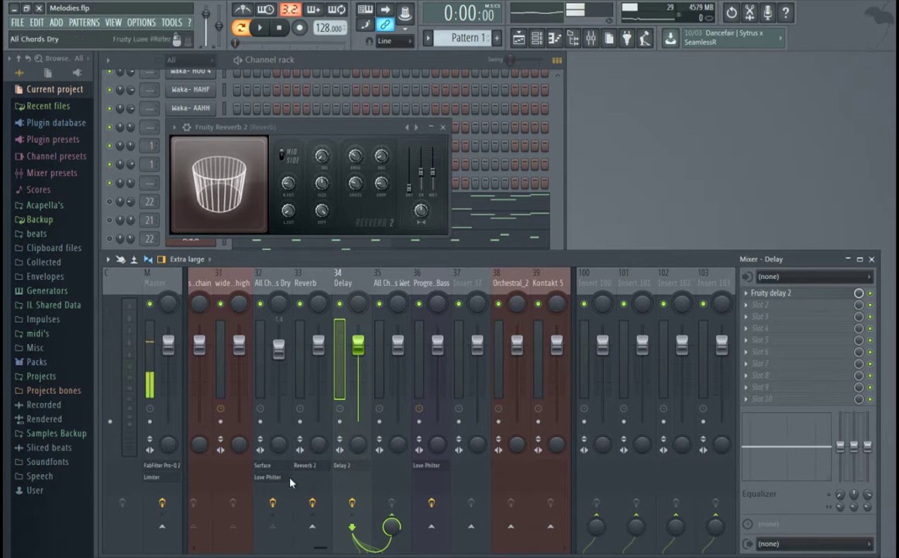
{"action": "left_click", "coordinate": [301, 283]}
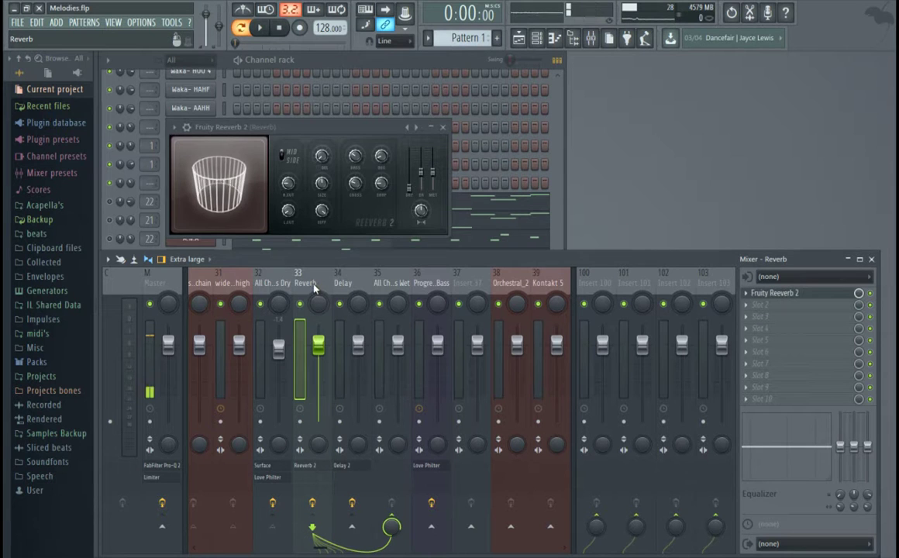
{"action": "left_click", "coordinate": [787, 296]}
Step: Close the Fruity Reeverb 2 window and check the All Chords Dry, Delay and Reverb sends
{"action": "left_click", "coordinate": [786, 296]}
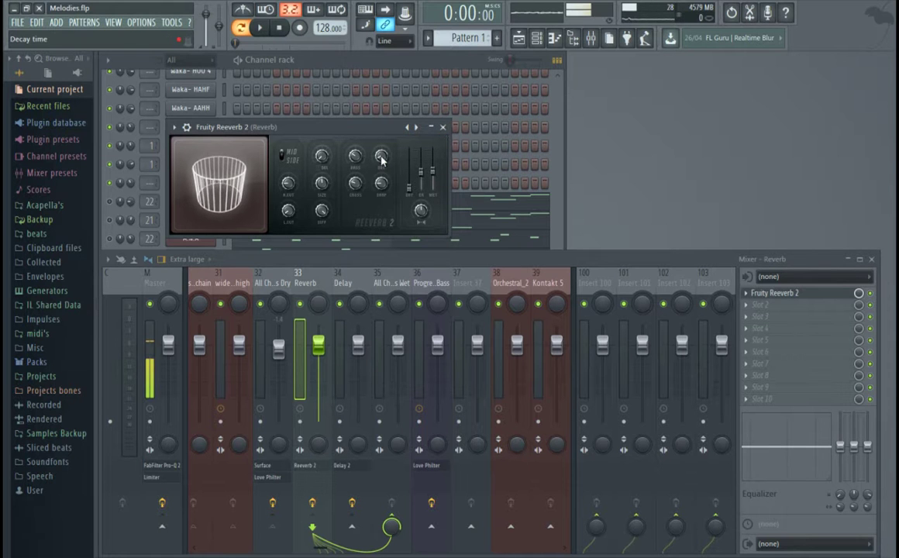
{"action": "left_click", "coordinate": [442, 126]}
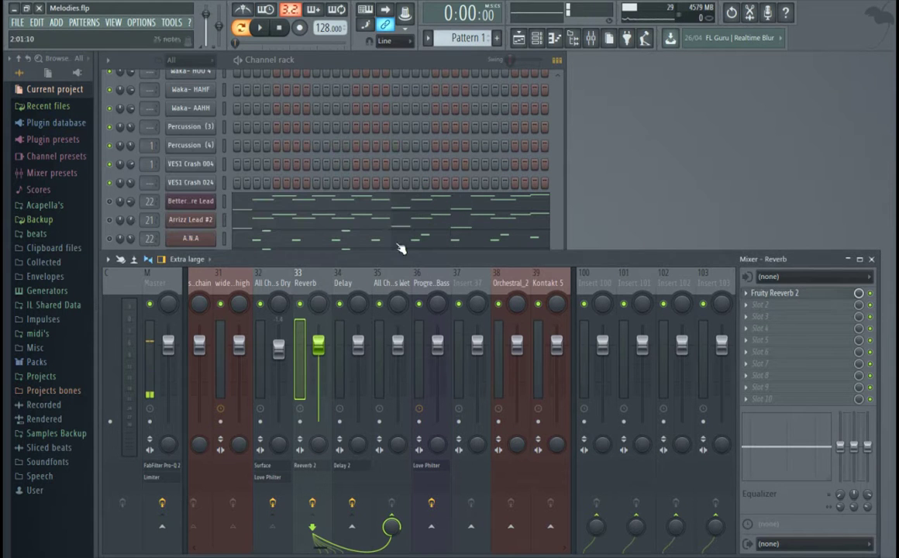
{"action": "left_click", "coordinate": [282, 284]}
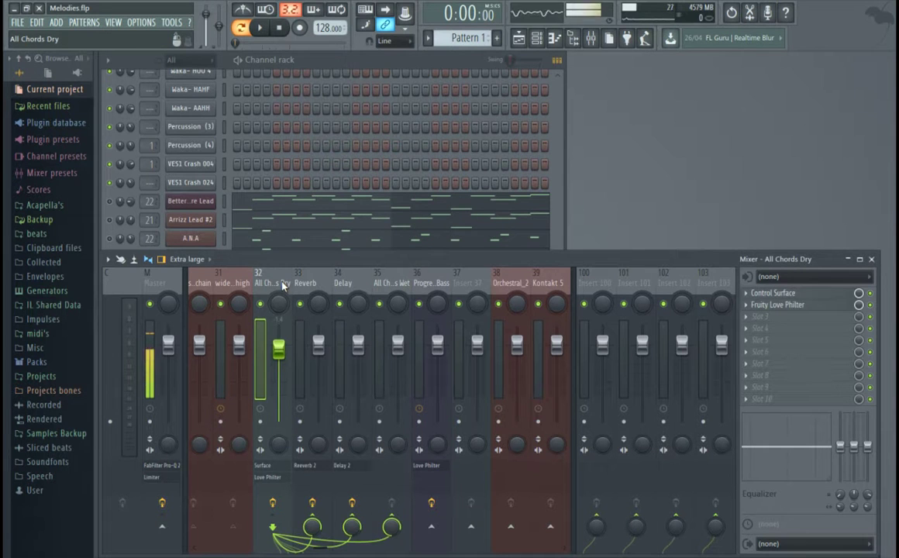
{"action": "left_click", "coordinate": [306, 284]}
{"action": "left_click", "coordinate": [342, 283]}
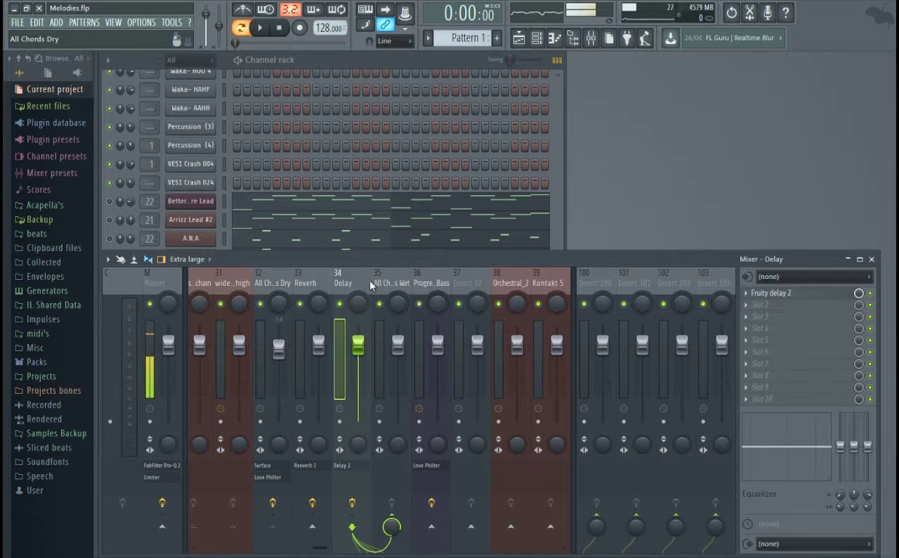
{"action": "left_click", "coordinate": [316, 285]}
{"action": "left_click", "coordinate": [282, 284]}
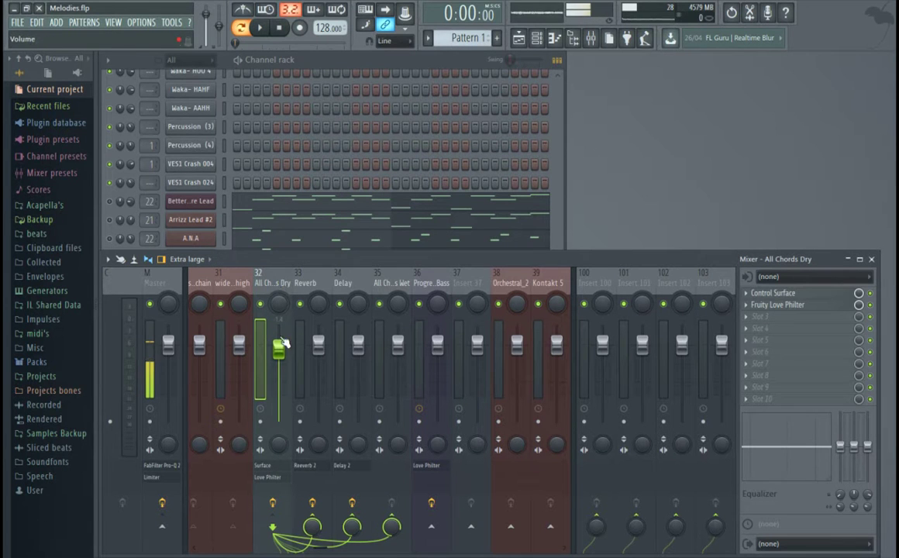
Step: Select the Reverb insert so its effect slots, with Fruity Reeverb 2 first, are shown
{"action": "left_click", "coordinate": [310, 285]}
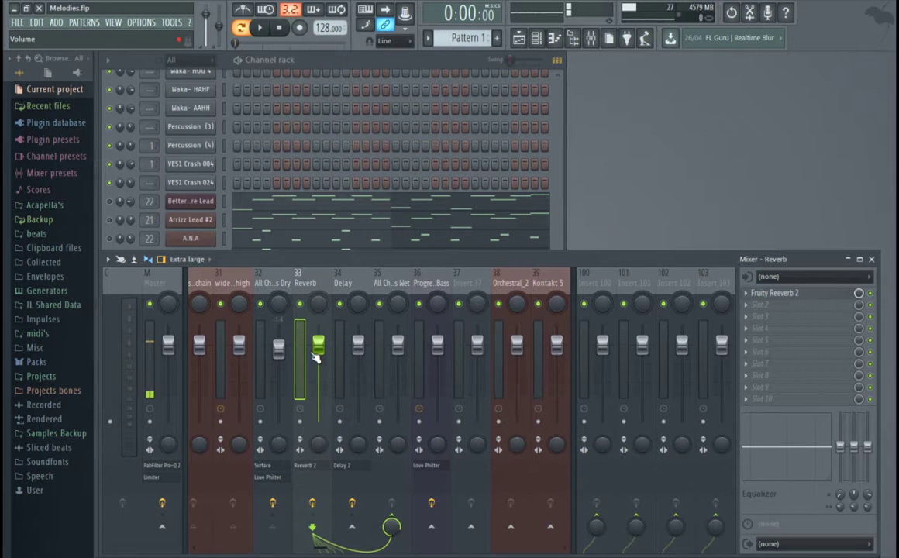
{"action": "left_click", "coordinate": [276, 284]}
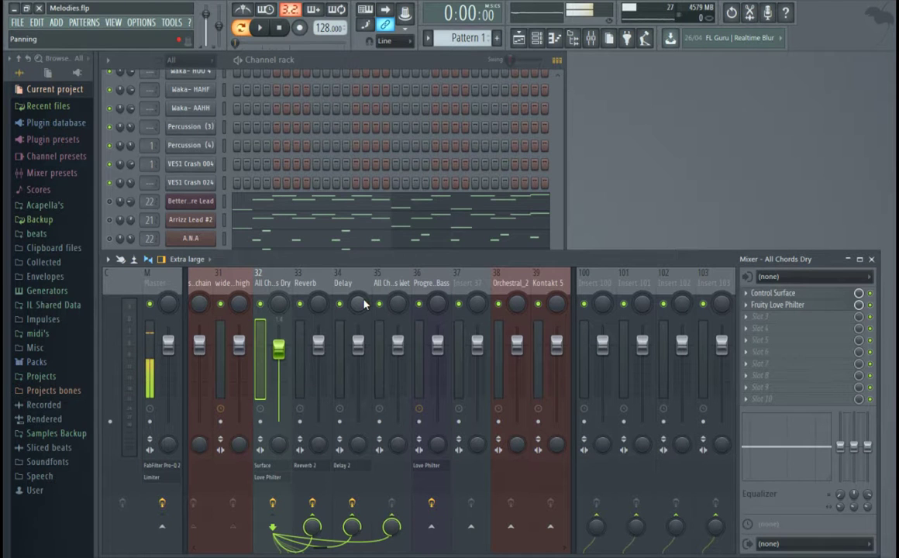
{"action": "left_click", "coordinate": [304, 287]}
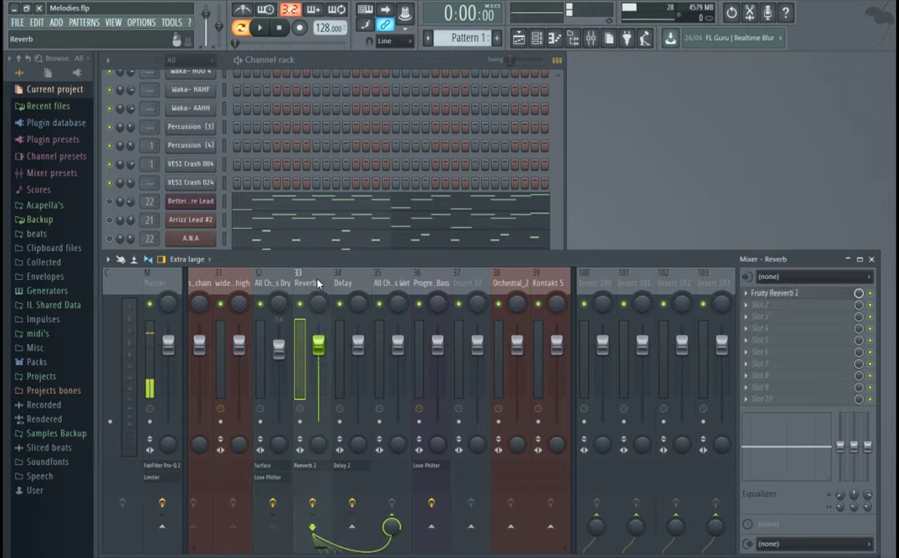
Step: Load Fruity parametric EQ 2 into the Reverb bus's slot 2 with a high-pass near 231 Hz
{"action": "left_click", "coordinate": [772, 308]}
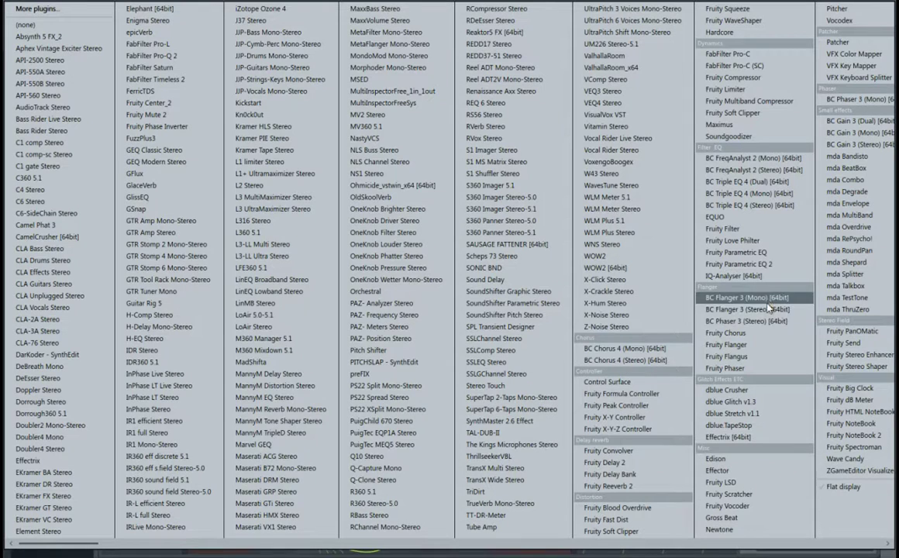
{"action": "left_click", "coordinate": [740, 264]}
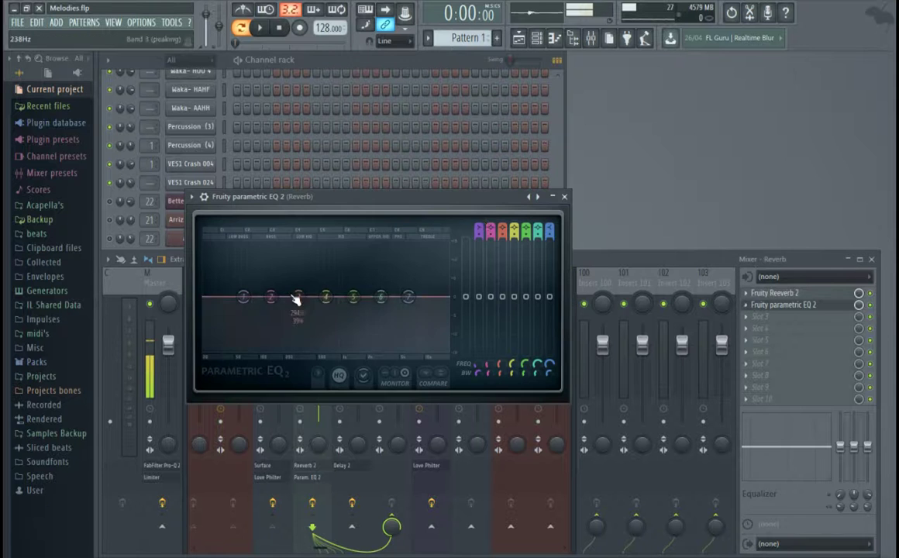
{"action": "scroll", "coordinate": [225, 232], "scroll_direction": "down", "scroll_amount": 2}
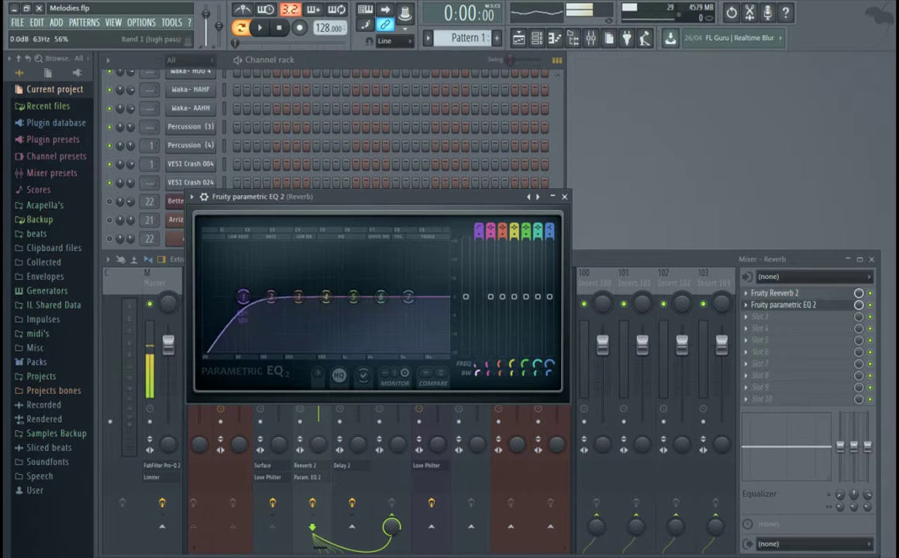
{"action": "left_click_drag", "start_coordinate": [242, 296], "coordinate": [299, 296]}
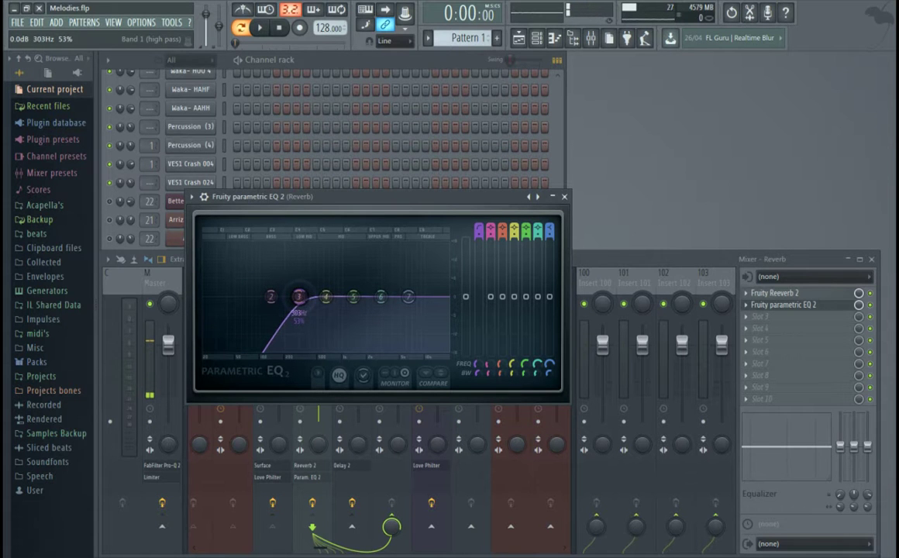
{"action": "left_click", "coordinate": [565, 196]}
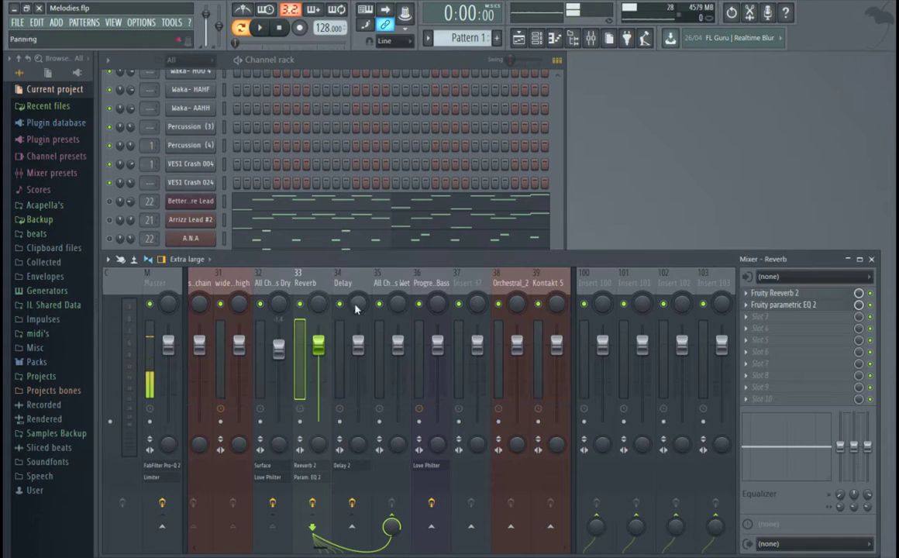
Step: Reselect the Reverb bus and briefly open and close its Fruity Reeverb 2 settings
{"action": "left_click", "coordinate": [344, 313]}
{"action": "left_click", "coordinate": [306, 318]}
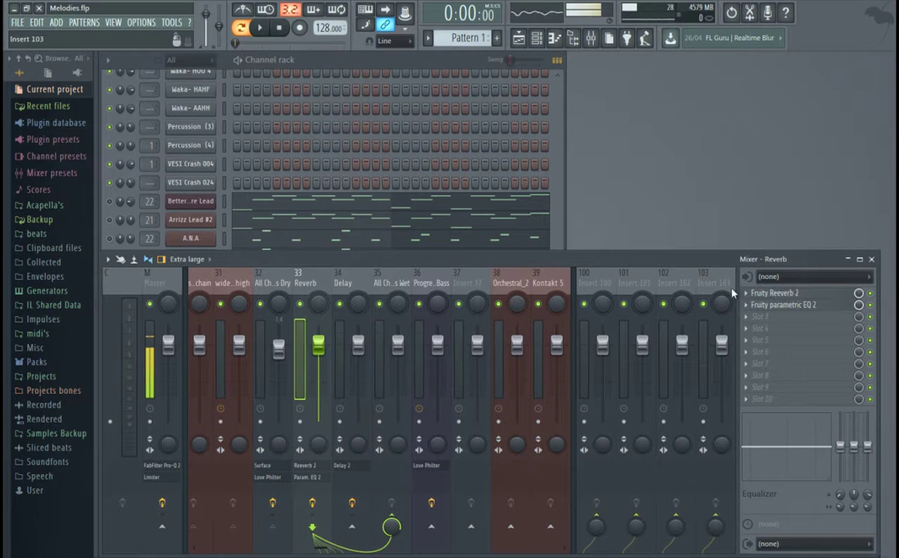
{"action": "left_click", "coordinate": [783, 294]}
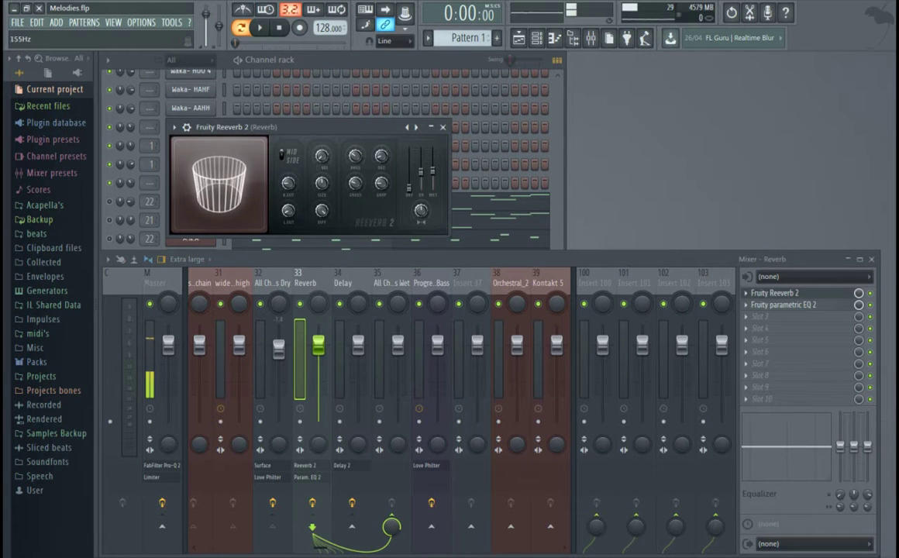
{"action": "left_click", "coordinate": [442, 126]}
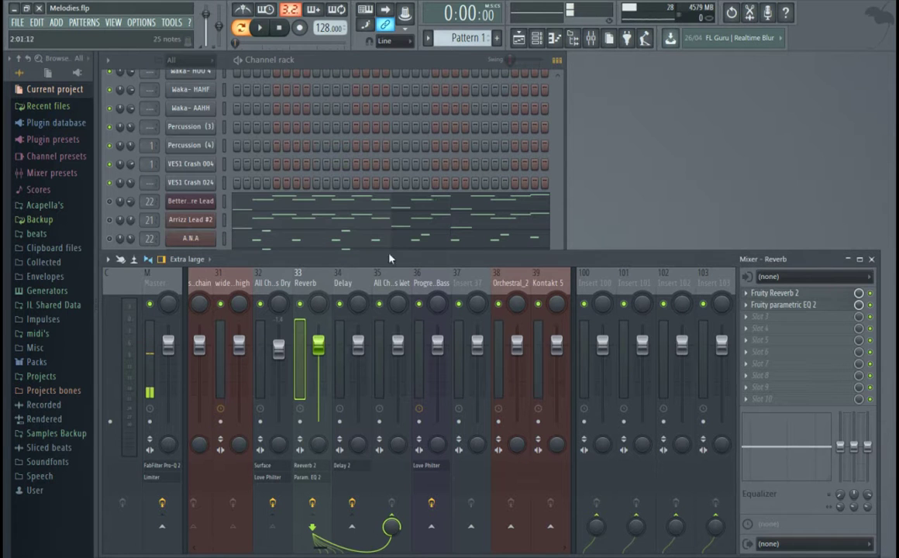
Step: Add Fruity parametric EQ 2 after Fruity delay 2 on the Delay bus, high-passing below ~283 Hz
{"action": "left_click", "coordinate": [367, 296]}
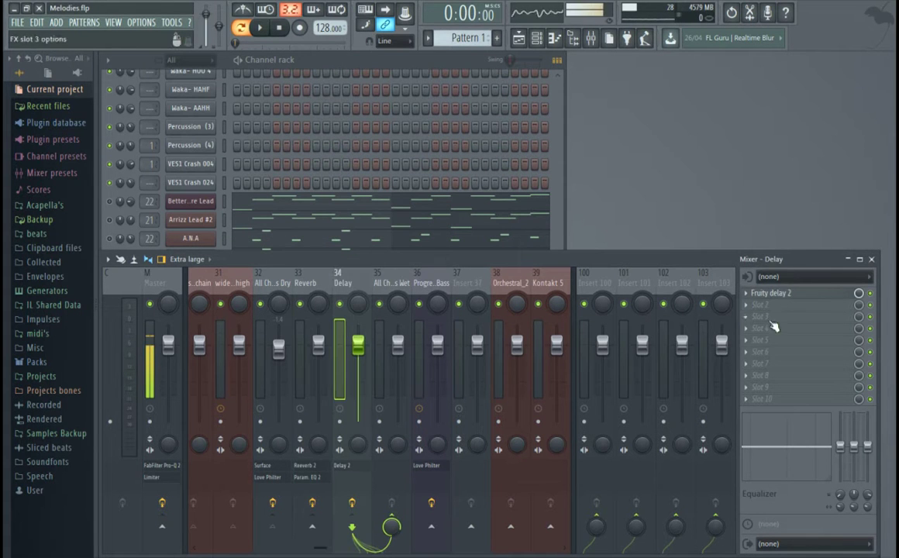
{"action": "left_click", "coordinate": [774, 293]}
{"action": "left_click", "coordinate": [766, 148]}
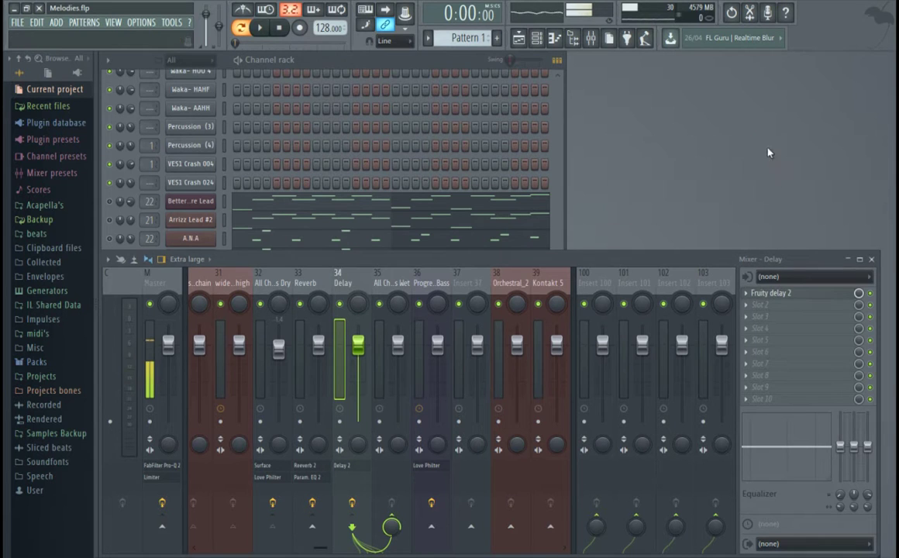
{"action": "left_click", "coordinate": [762, 305]}
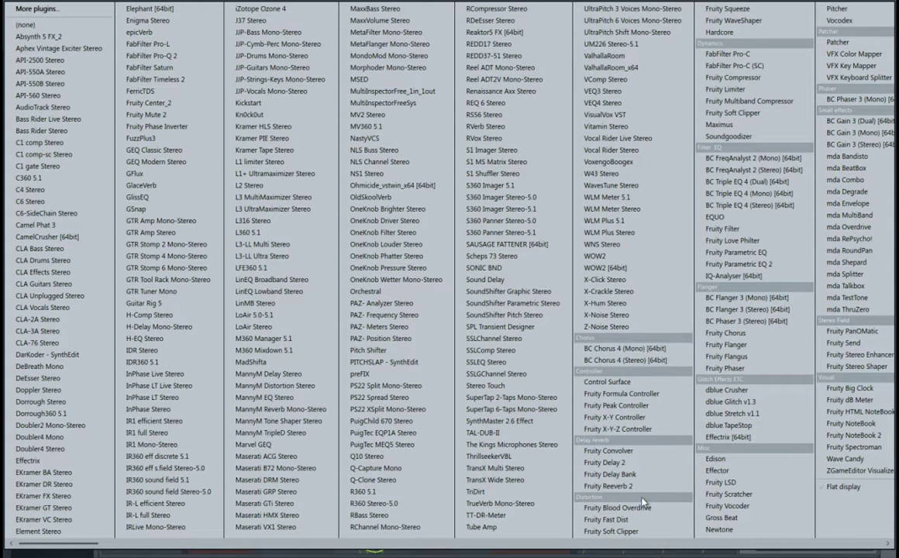
{"action": "left_click", "coordinate": [736, 264]}
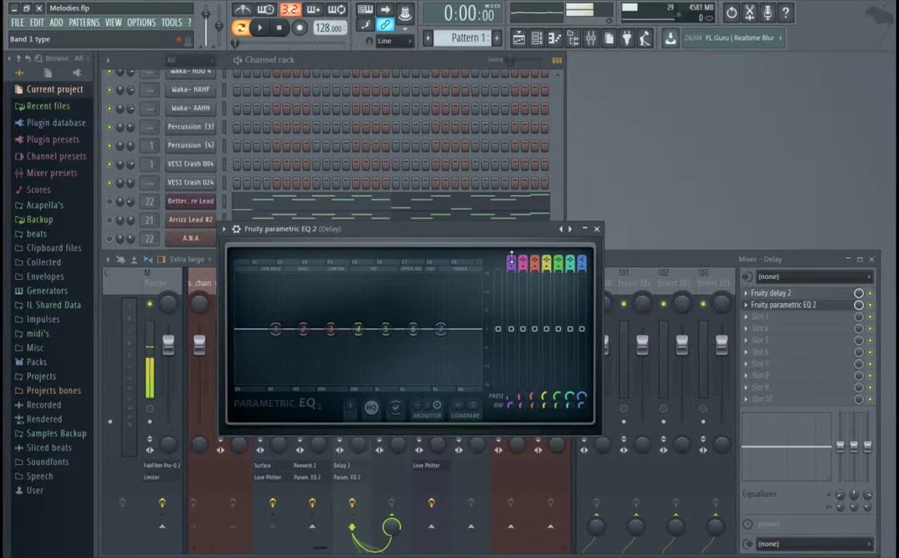
{"action": "left_click_drag", "start_coordinate": [276, 329], "coordinate": [332, 328]}
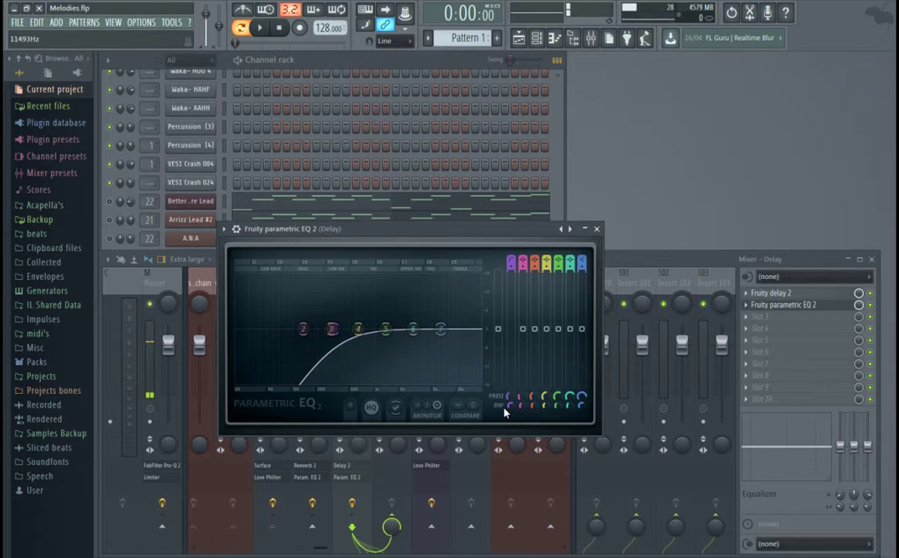
{"action": "left_click", "coordinate": [596, 229]}
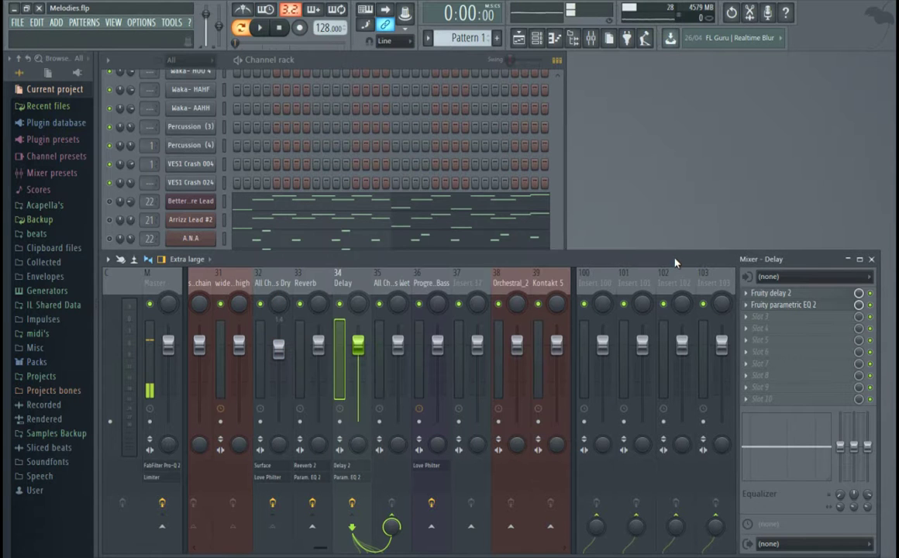
Step: Open Fruity delay 2 on the Delay bus and shorten its Time slightly, auditioning before and after
{"action": "left_click", "coordinate": [276, 282]}
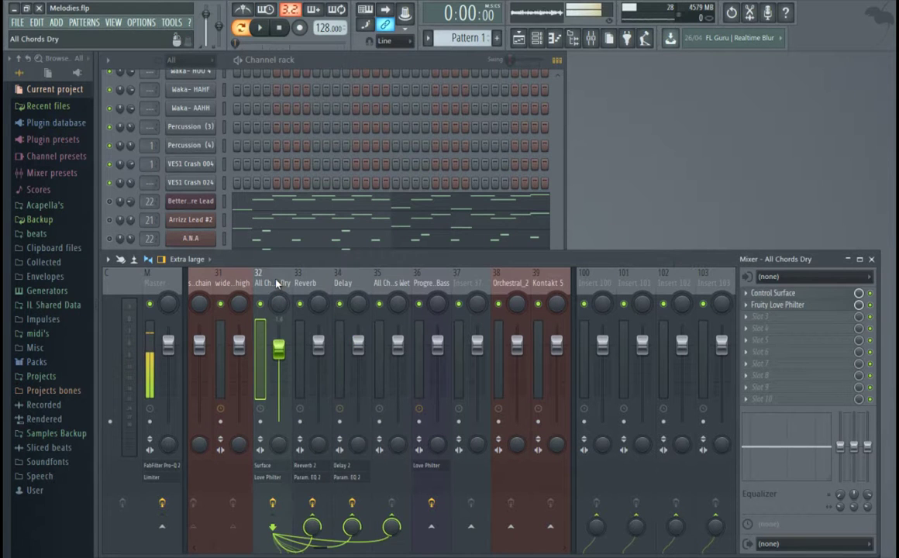
{"action": "left_click", "coordinate": [344, 294]}
{"action": "left_click", "coordinate": [799, 293]}
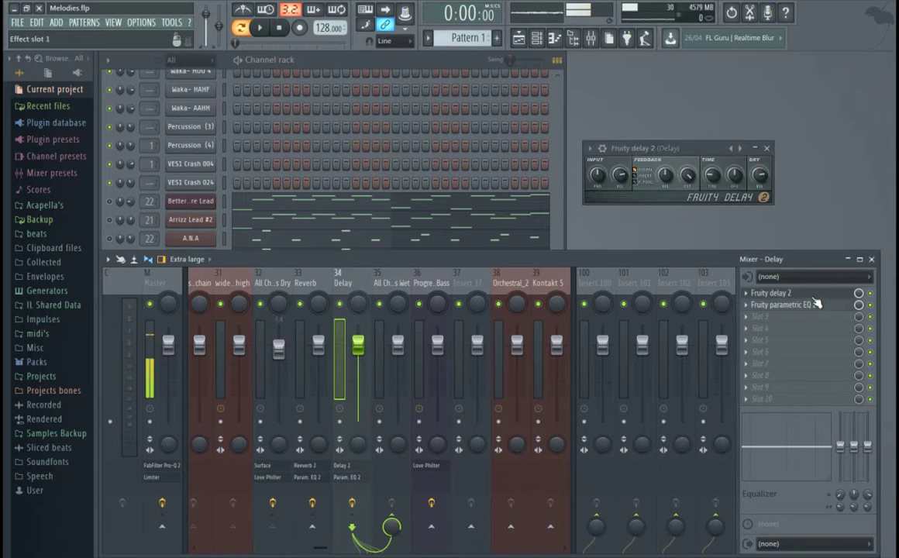
{"action": "left_click", "coordinate": [666, 177]}
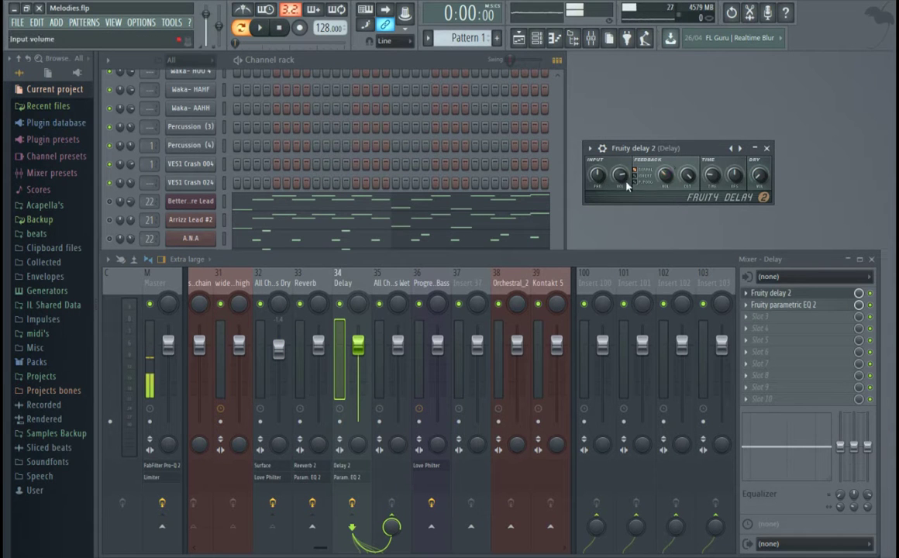
{"action": "left_click", "coordinate": [259, 28]}
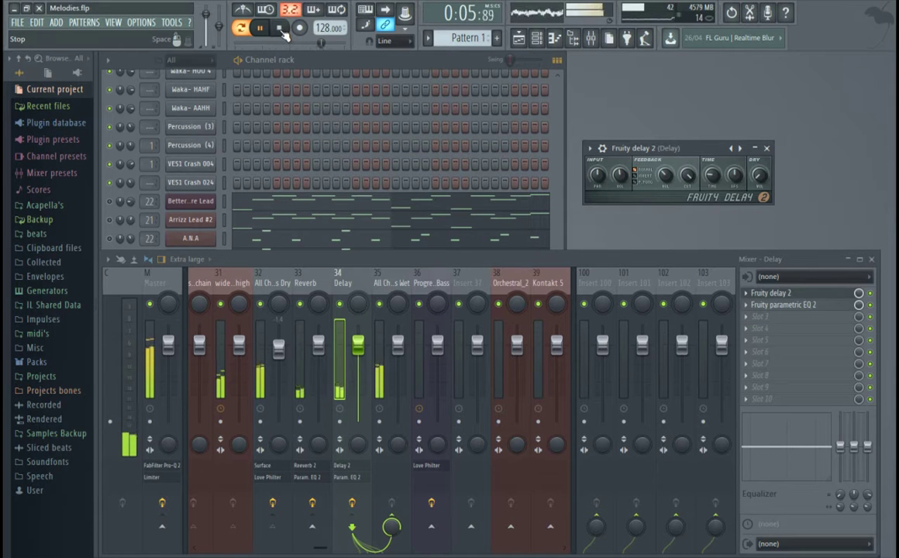
{"action": "left_click", "coordinate": [284, 33]}
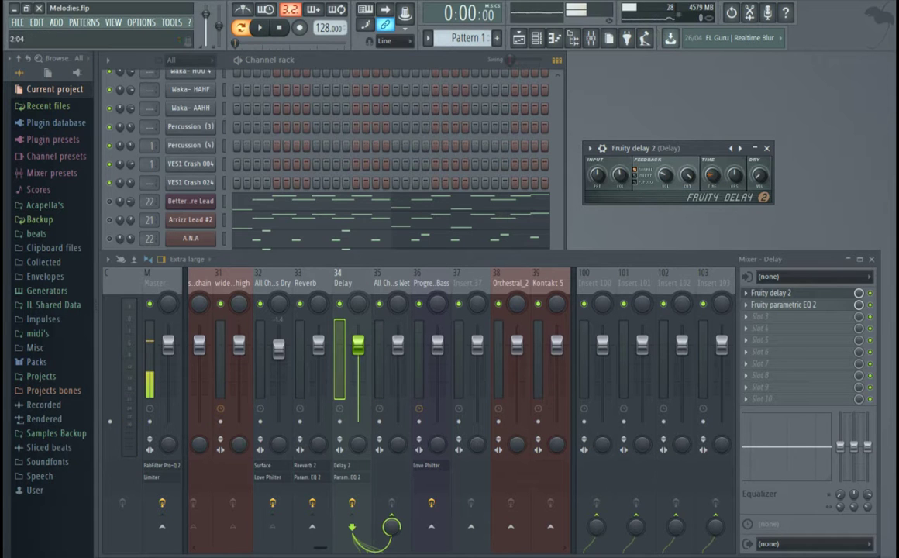
{"action": "left_click_drag", "start_coordinate": [712, 175], "coordinate": [712, 179]}
{"action": "key", "text": "space"}
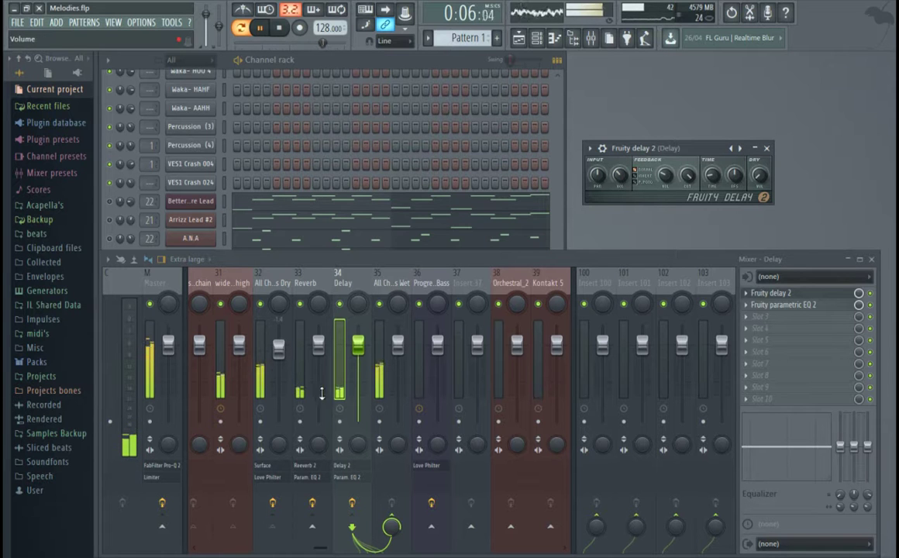
{"action": "left_click", "coordinate": [280, 28]}
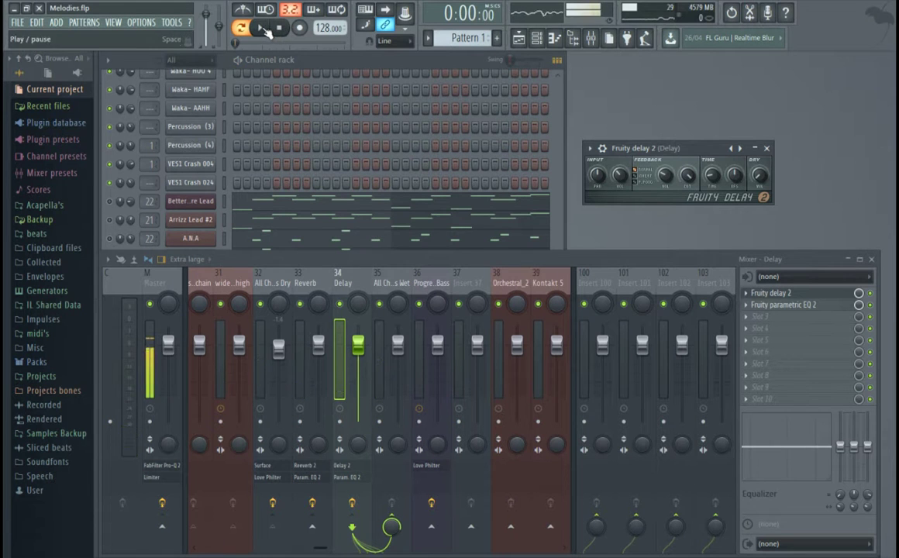
Step: Play the chords while muting and unmuting the Reverb and Delay buses, then stop and close the delay
{"action": "left_click", "coordinate": [259, 28]}
{"action": "left_click", "coordinate": [300, 304]}
{"action": "left_click", "coordinate": [340, 303]}
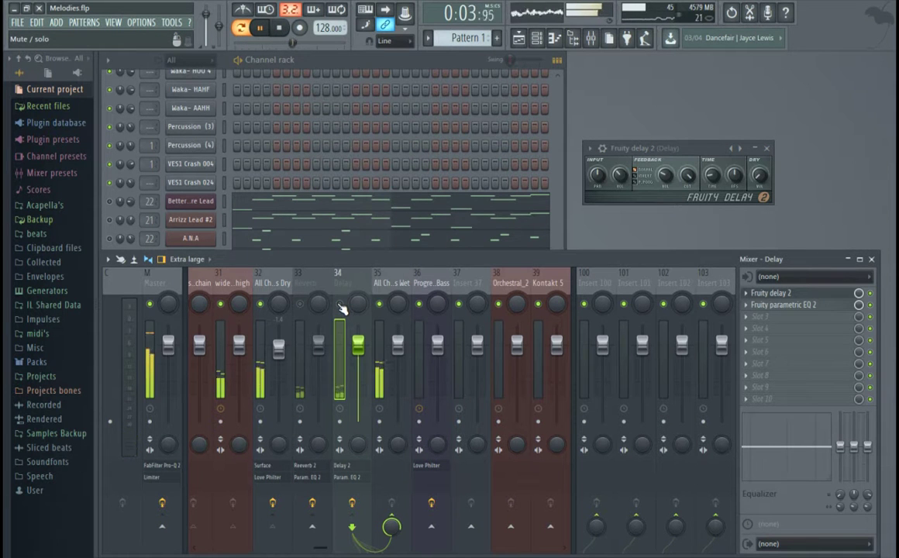
{"action": "left_click", "coordinate": [339, 303]}
{"action": "left_click", "coordinate": [300, 303]}
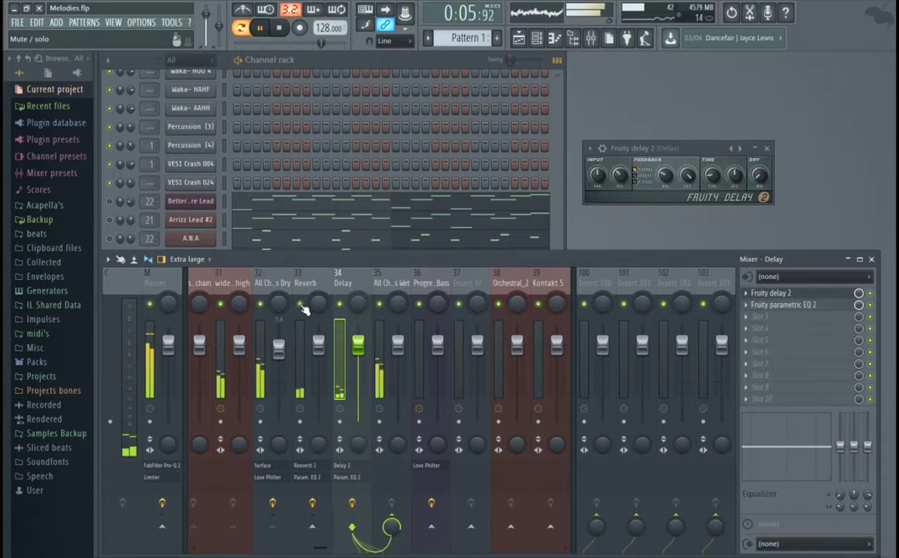
{"action": "left_click", "coordinate": [279, 27]}
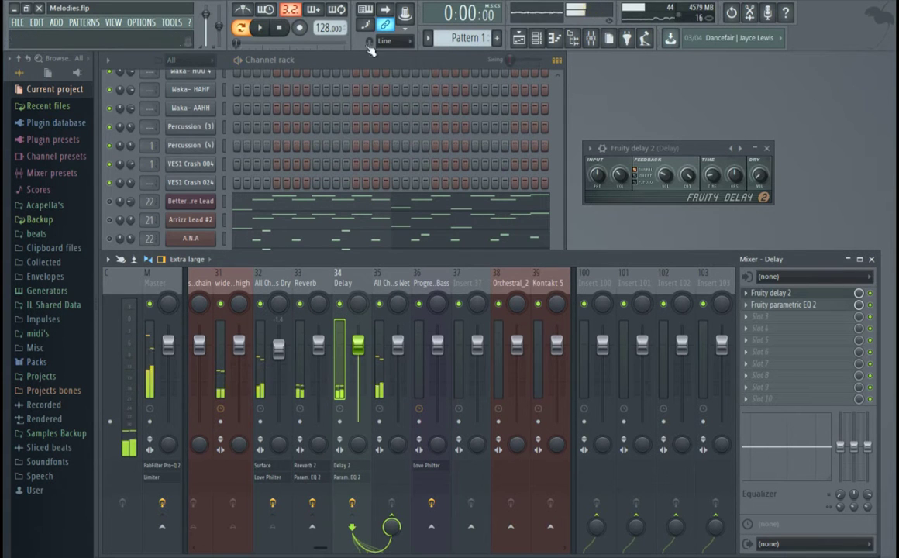
{"action": "left_click", "coordinate": [767, 148]}
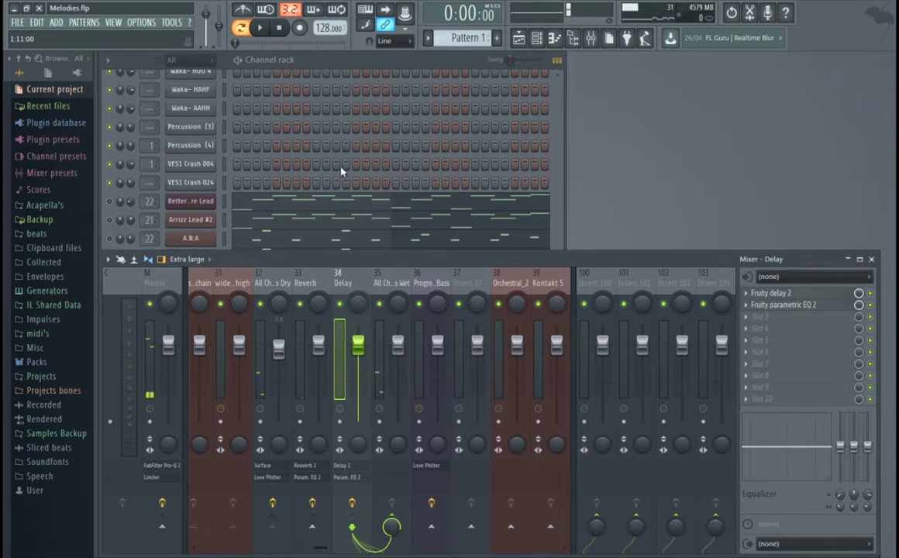
Step: Flip between the All Chords Dry, Reverb, Delay and All Chords Wet inserts to inspect their effects and routing
{"action": "left_click", "coordinate": [394, 282]}
{"action": "left_click", "coordinate": [282, 285]}
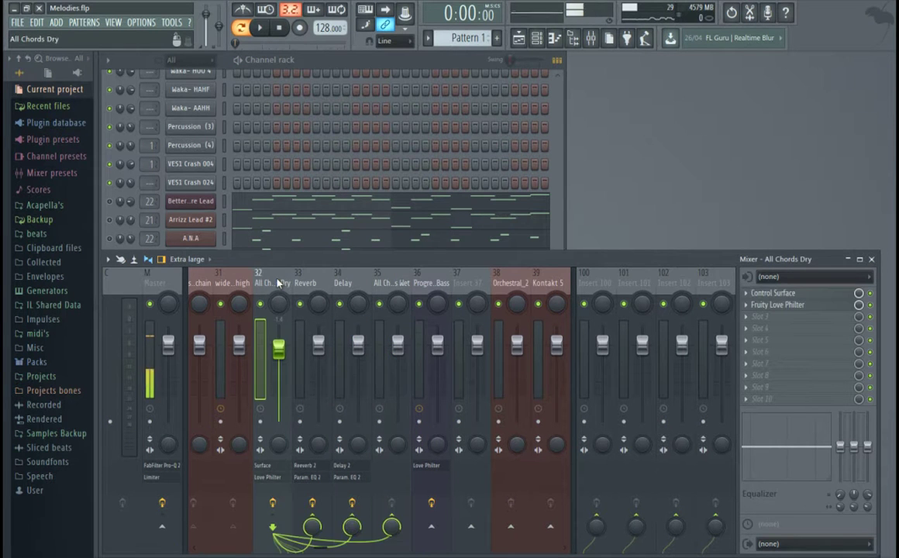
{"action": "left_click", "coordinate": [342, 284]}
{"action": "left_click", "coordinate": [275, 285]}
{"action": "left_click", "coordinate": [301, 284]}
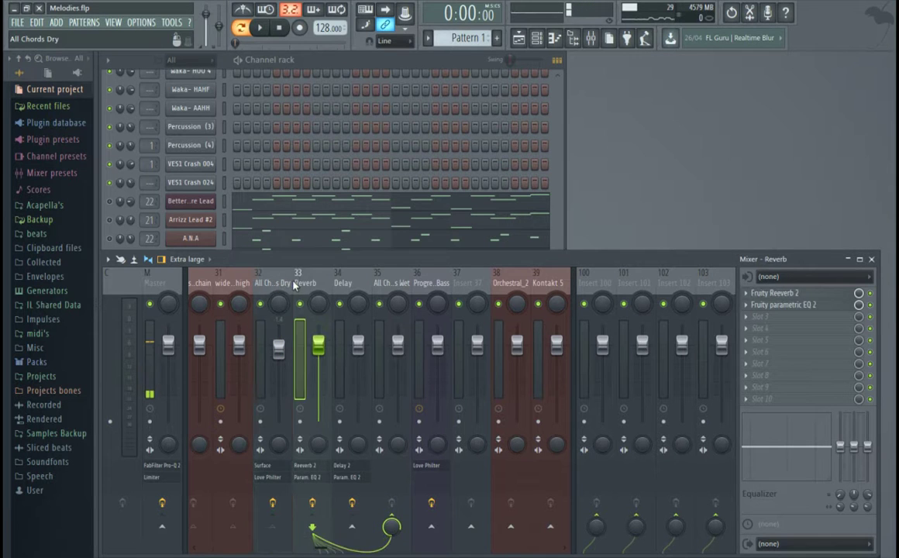
{"action": "left_click", "coordinate": [339, 287]}
{"action": "left_click", "coordinate": [393, 283]}
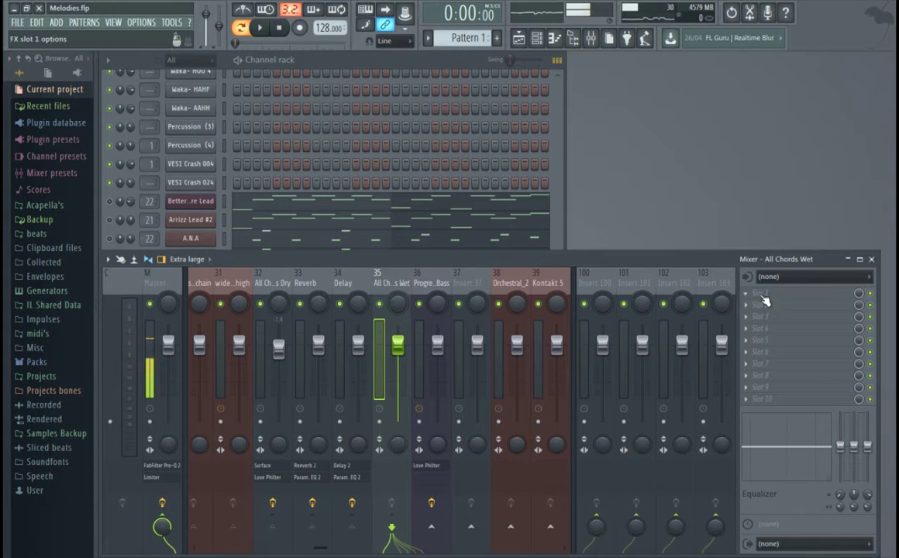
{"action": "left_click", "coordinate": [341, 283]}
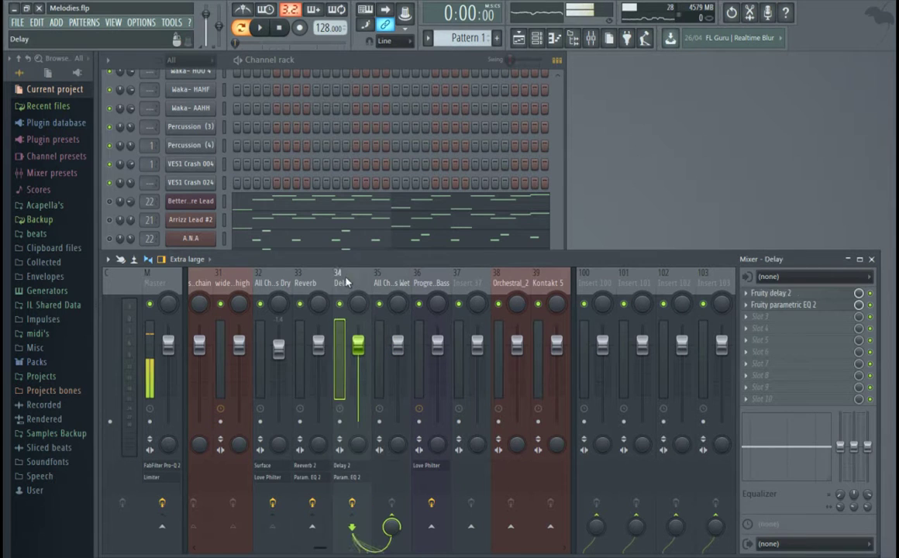
{"action": "left_click", "coordinate": [305, 283]}
{"action": "left_click", "coordinate": [345, 283]}
{"action": "left_click", "coordinate": [302, 286]}
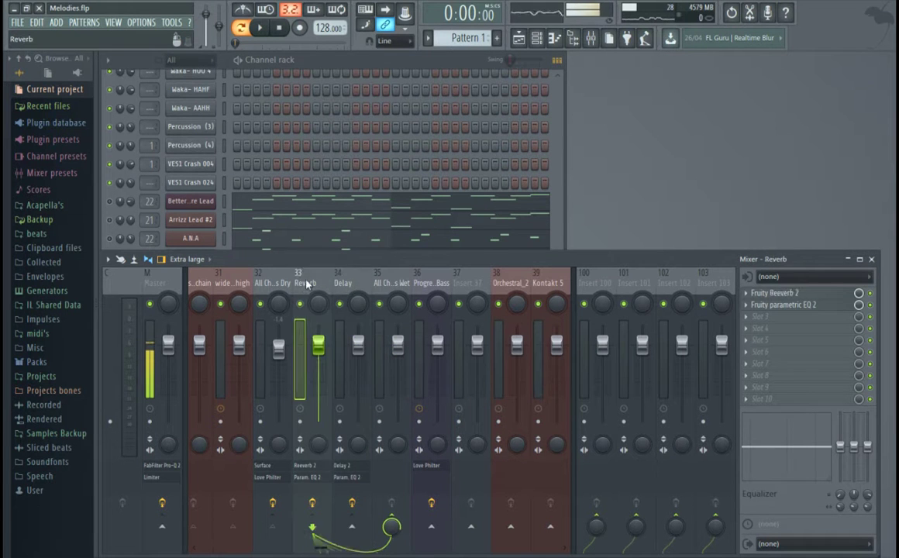
{"action": "left_click", "coordinate": [271, 284]}
{"action": "left_click", "coordinate": [306, 283]}
{"action": "left_click", "coordinate": [342, 283]}
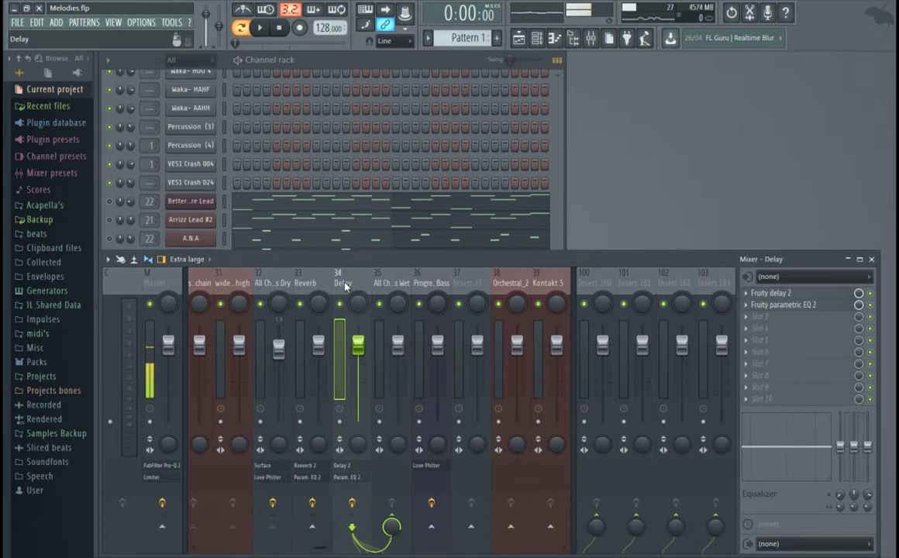
{"action": "left_click", "coordinate": [305, 283]}
Step: Recheck All Chords Dry's sends, the Reverb and Delay effects and the empty All Chords Wet, ending on All Chords Dry
{"action": "left_click", "coordinate": [271, 284]}
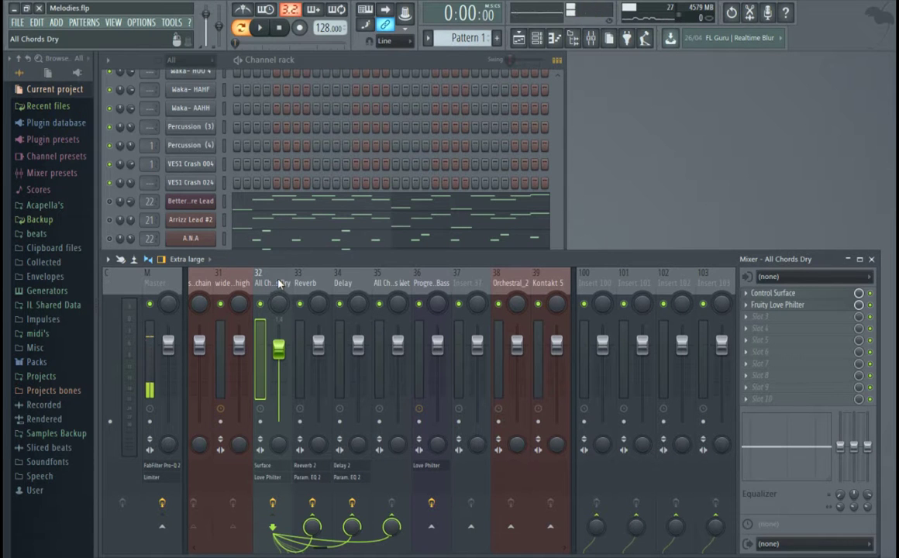
{"action": "left_click", "coordinate": [297, 287]}
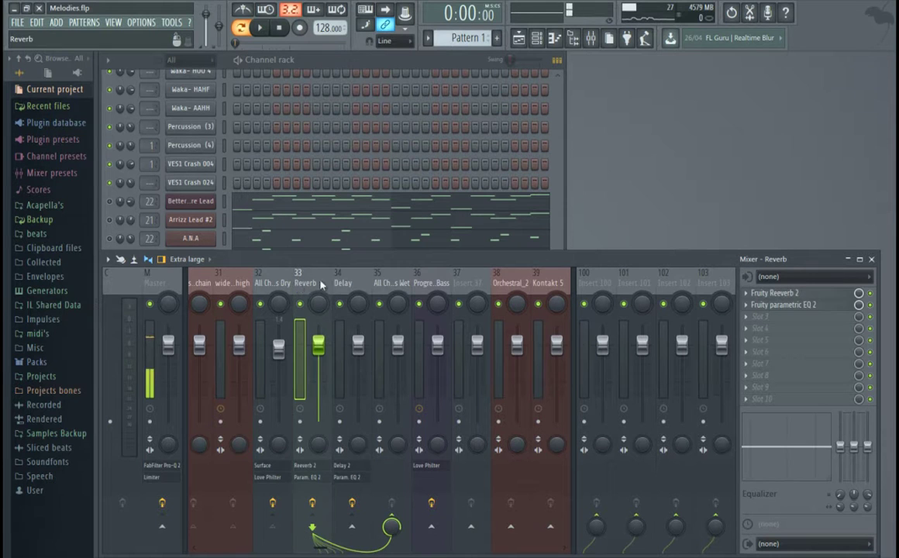
{"action": "left_click", "coordinate": [341, 287]}
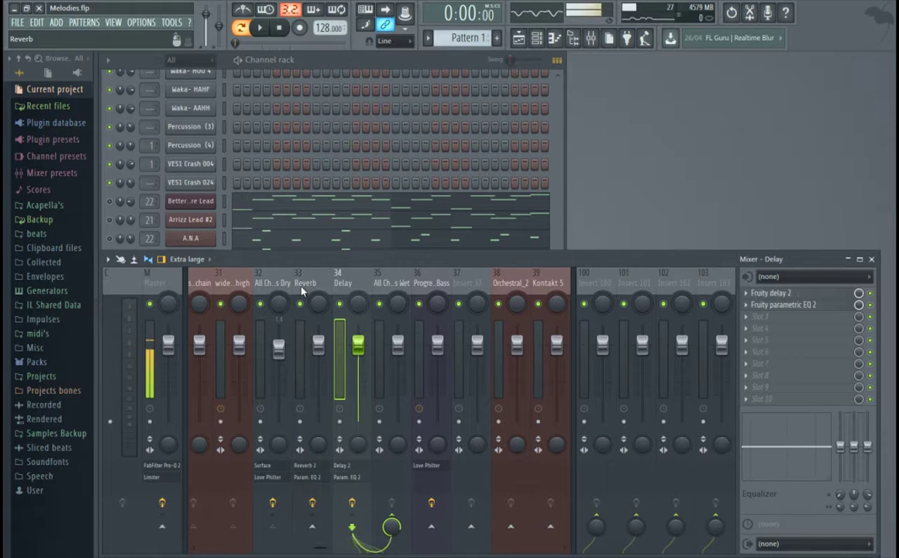
{"action": "left_click", "coordinate": [279, 285]}
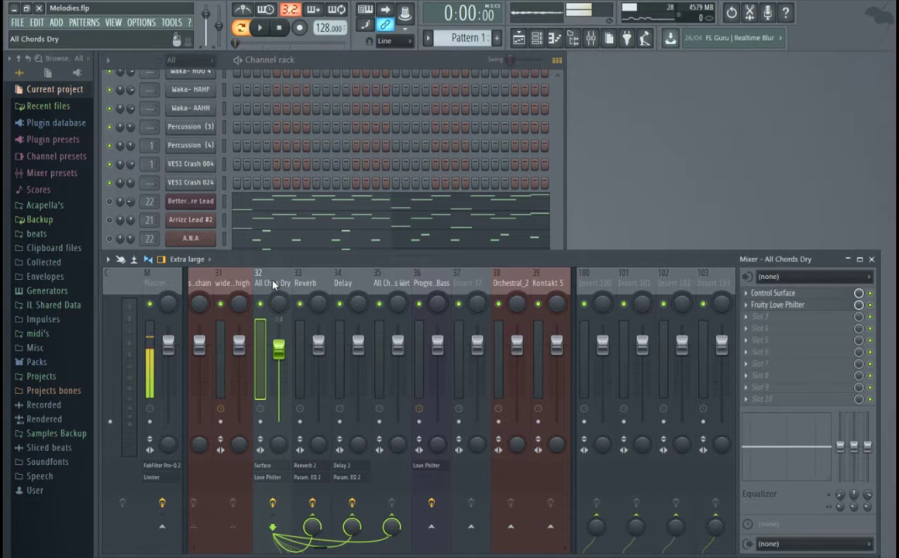
{"action": "left_click", "coordinate": [302, 284]}
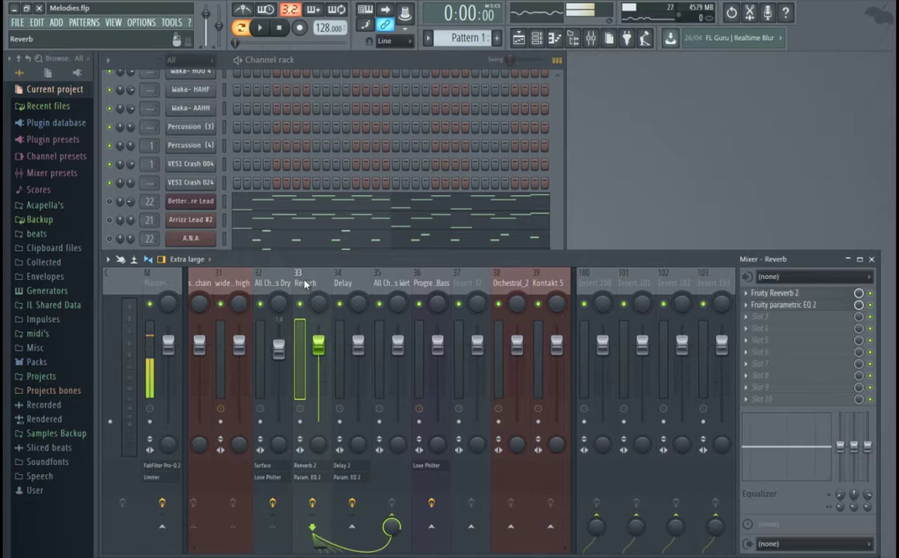
{"action": "left_click", "coordinate": [346, 284]}
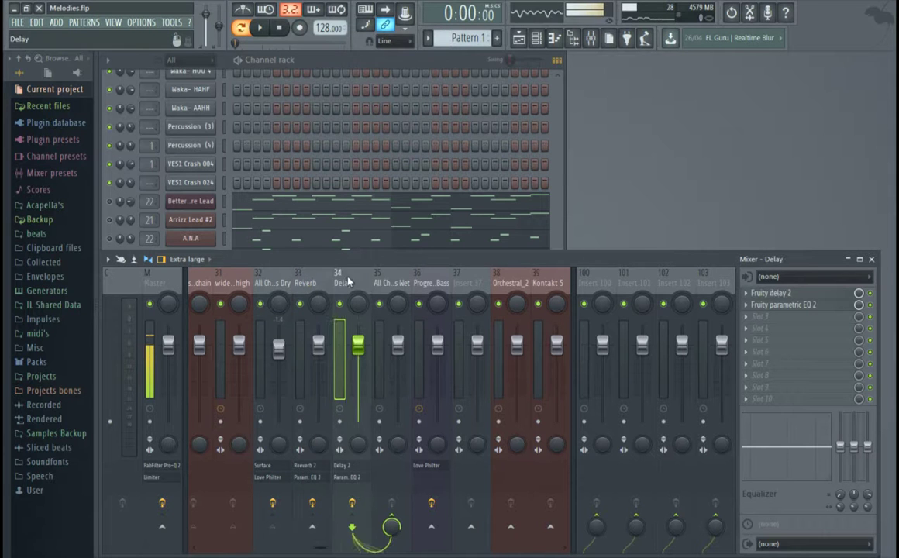
{"action": "left_click", "coordinate": [395, 285]}
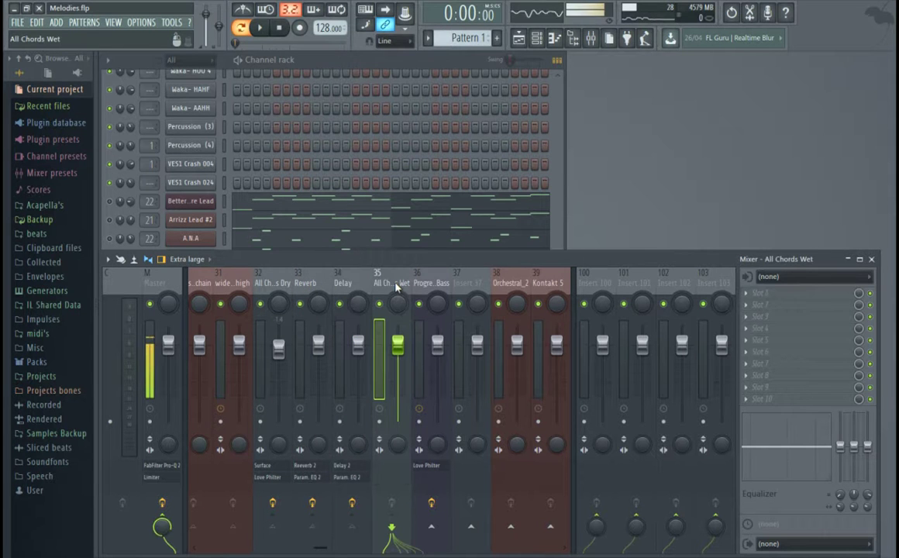
{"action": "left_click", "coordinate": [277, 284]}
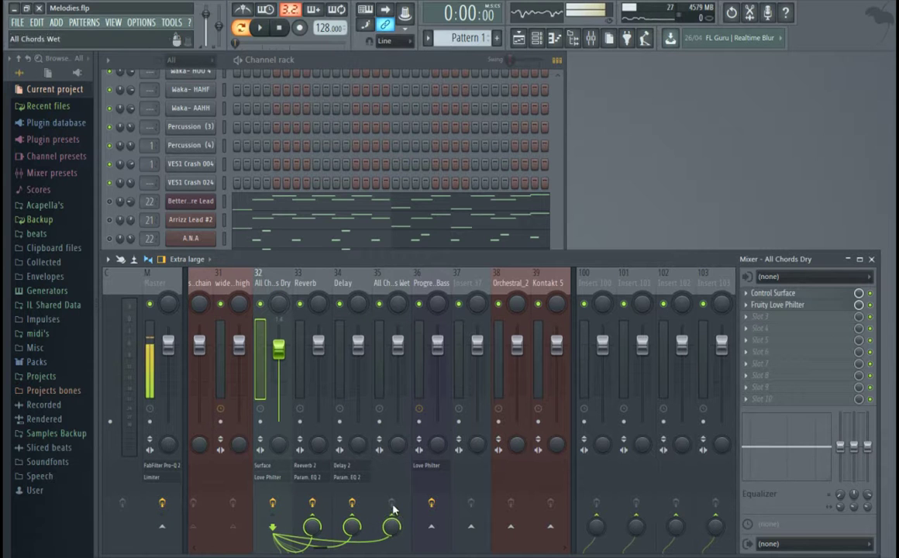
{"action": "left_click", "coordinate": [387, 287]}
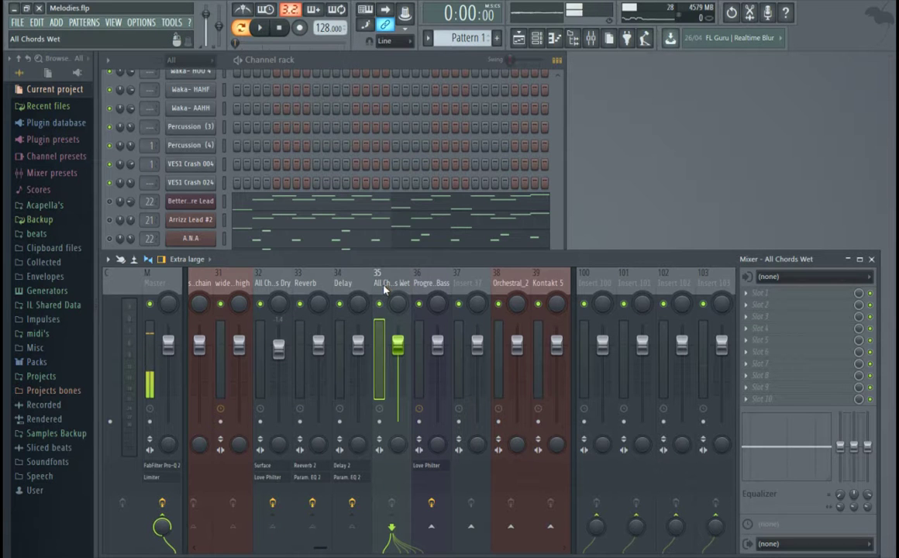
{"action": "left_click", "coordinate": [272, 284]}
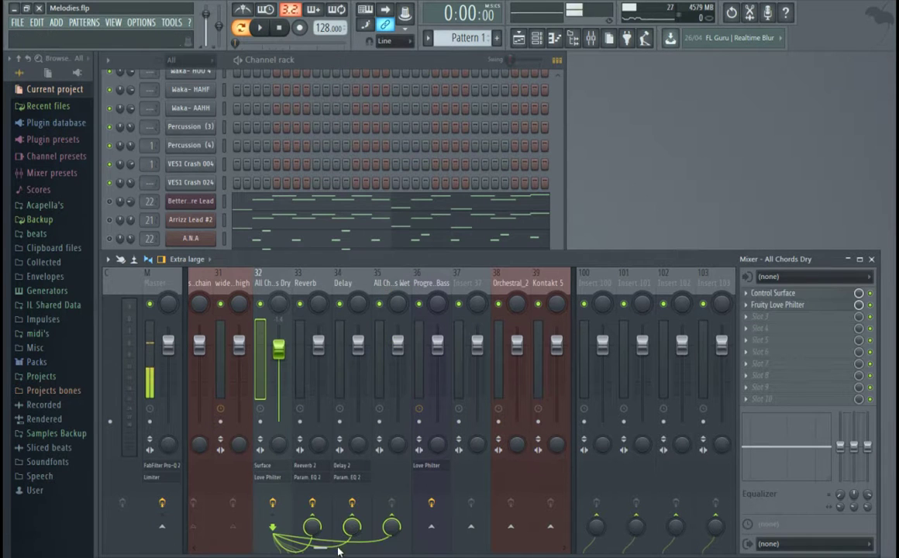